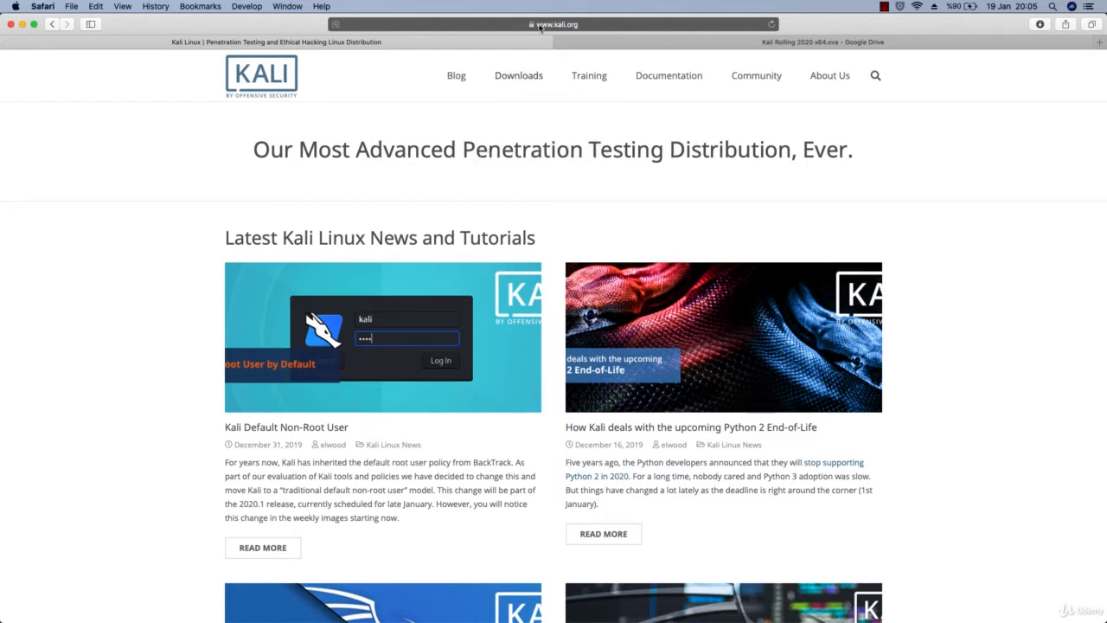
- Open google.com in a new tab and search for "kali linux"
left_click(1098, 47)
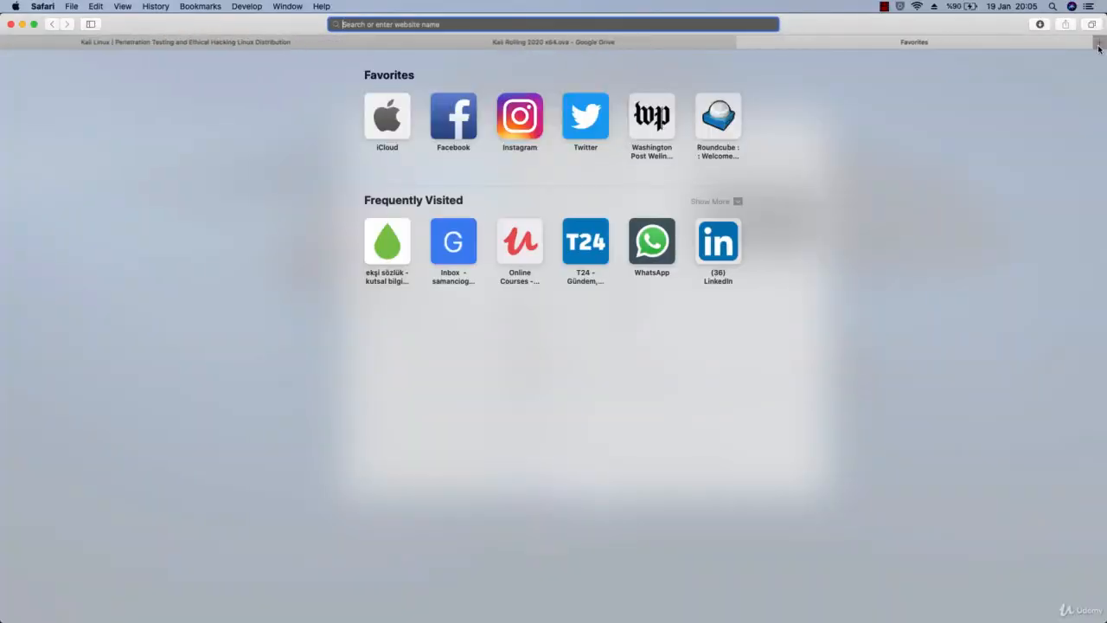
type("google.com")
key("Return")
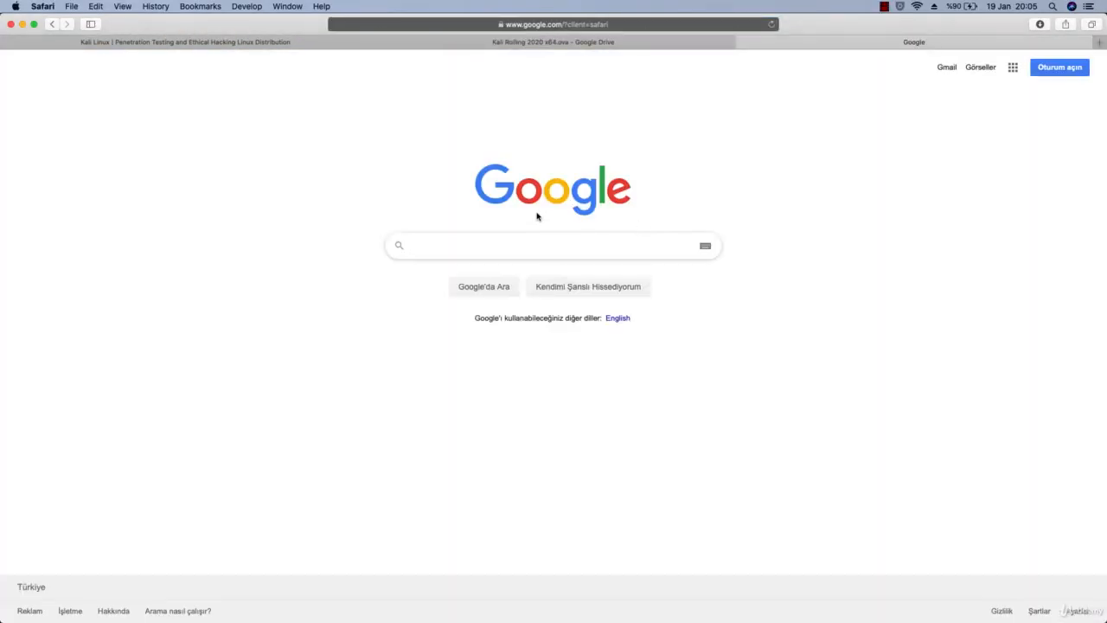
scroll(537, 216, "up", 5)
type("kali li")
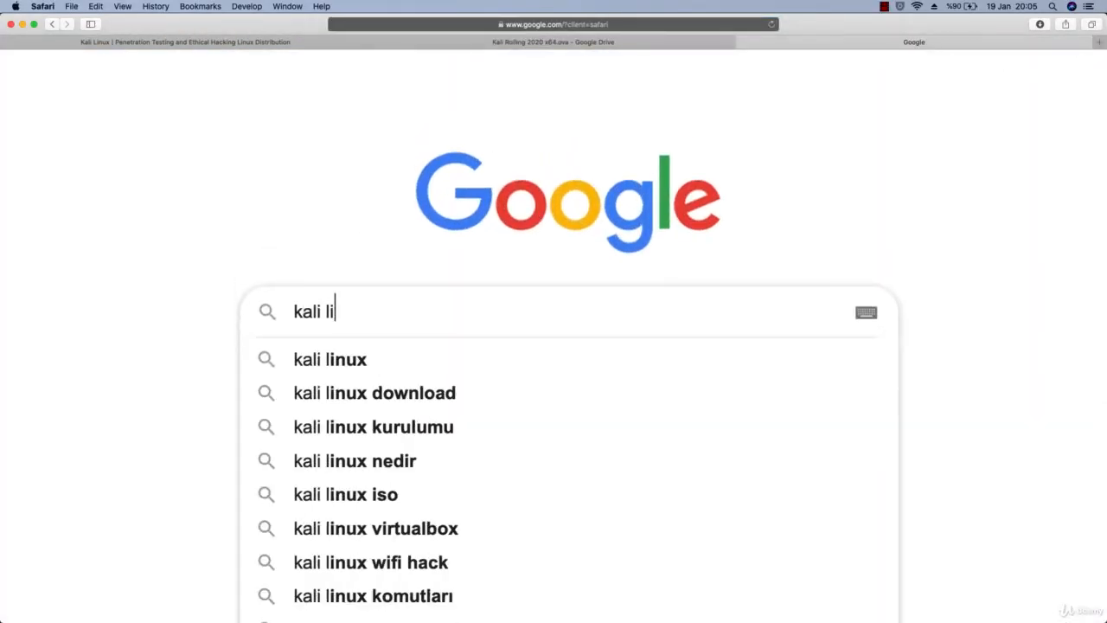
type("nux")
key("Return")
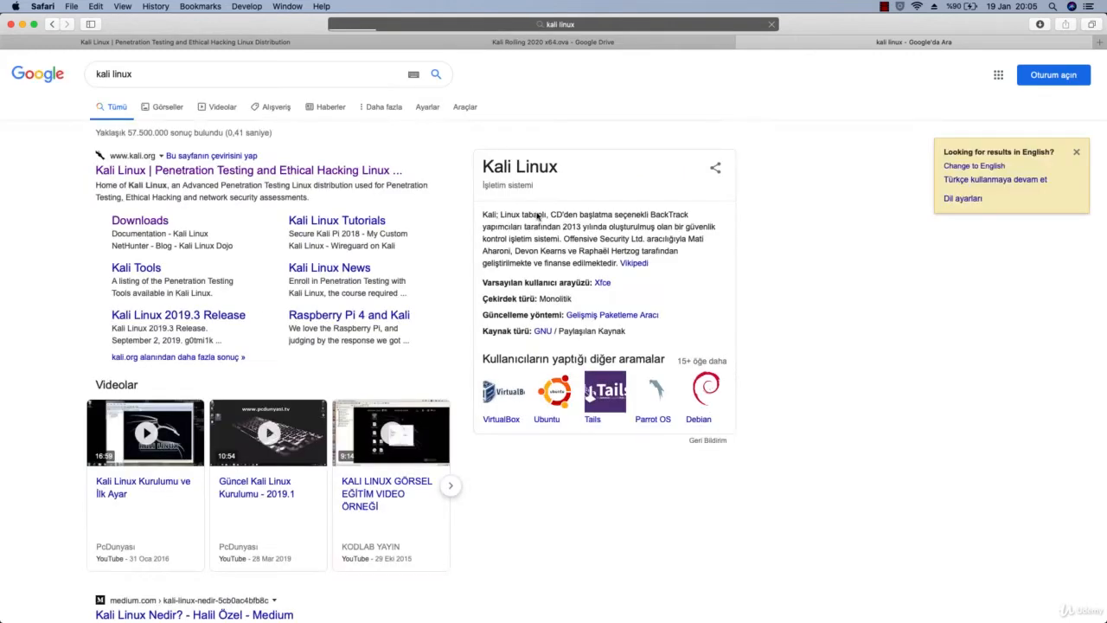
- Go back from the opened image results and look over the kali.org entry in the "kali linux" search results
left_click(336, 188)
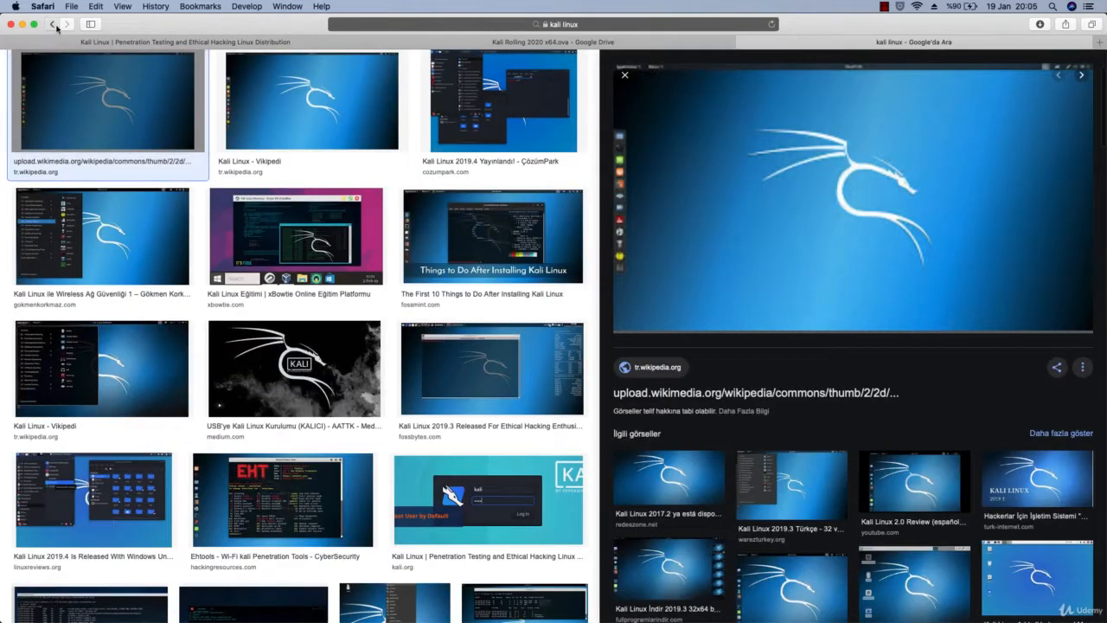
left_click(53, 24)
scroll(164, 199, "up", 5)
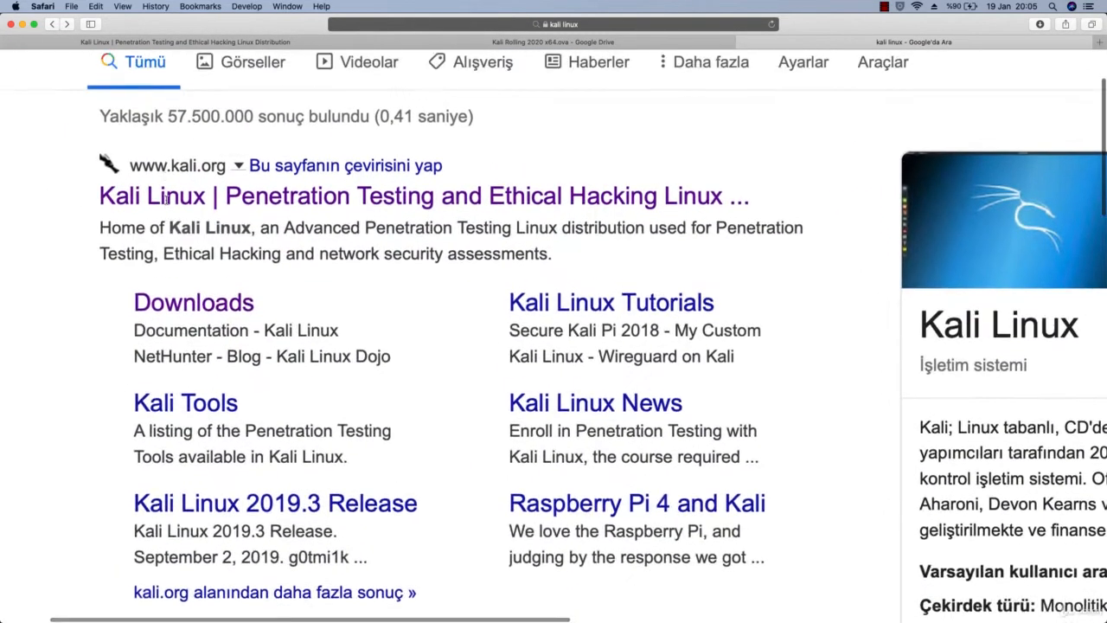
scroll(165, 199, "up", 3)
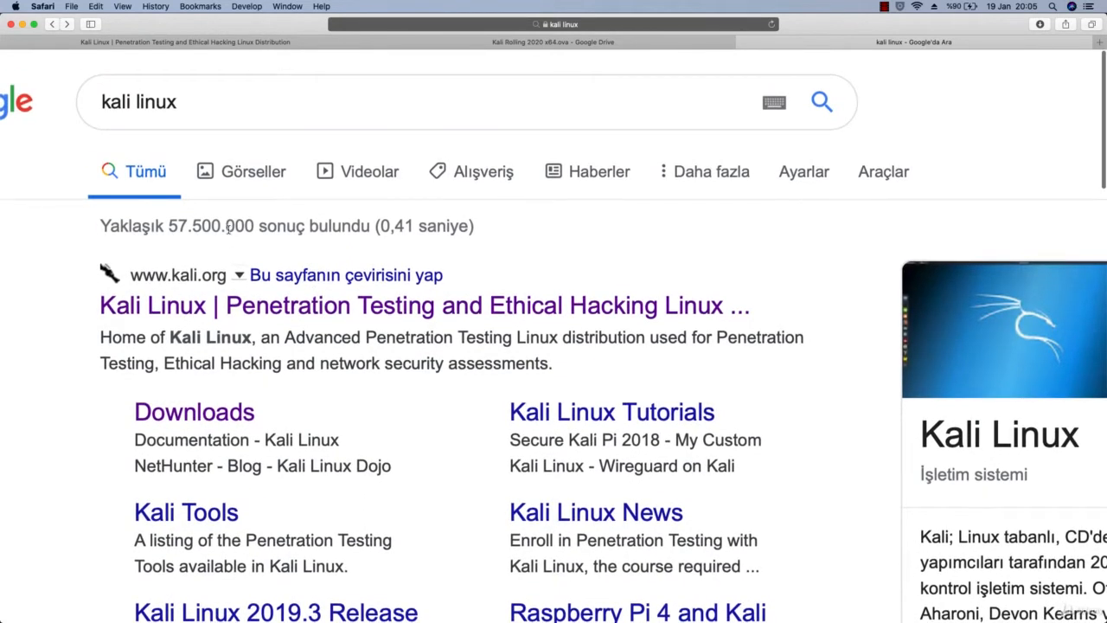
scroll(229, 228, "down", 1)
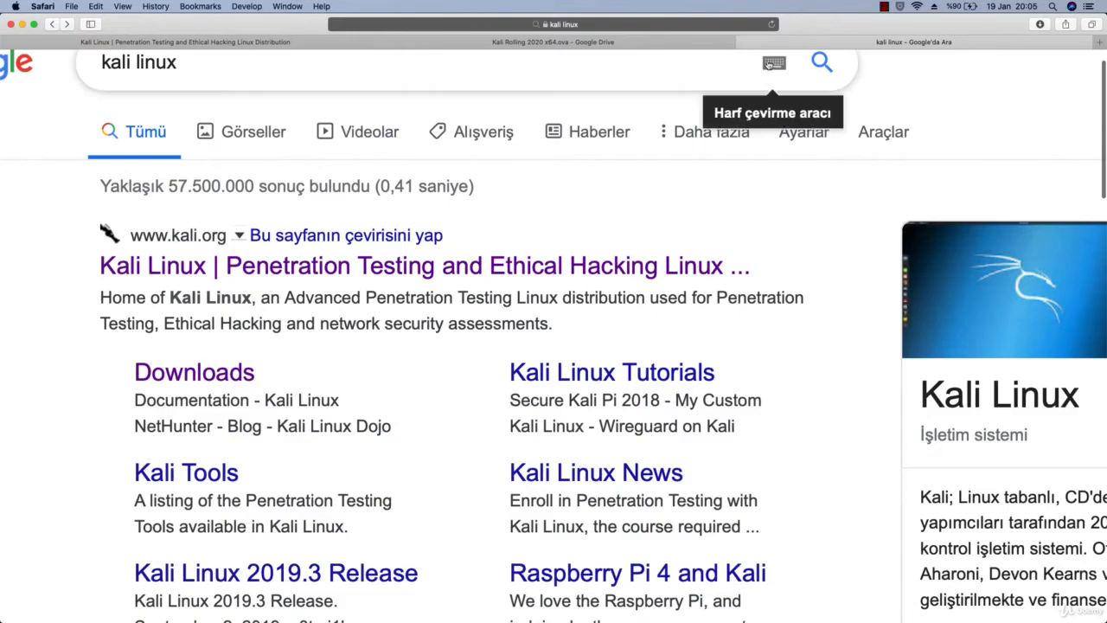
- Close the search results tab and open the Downloads page of the Kali Linux website
left_click(745, 43)
left_click(335, 44)
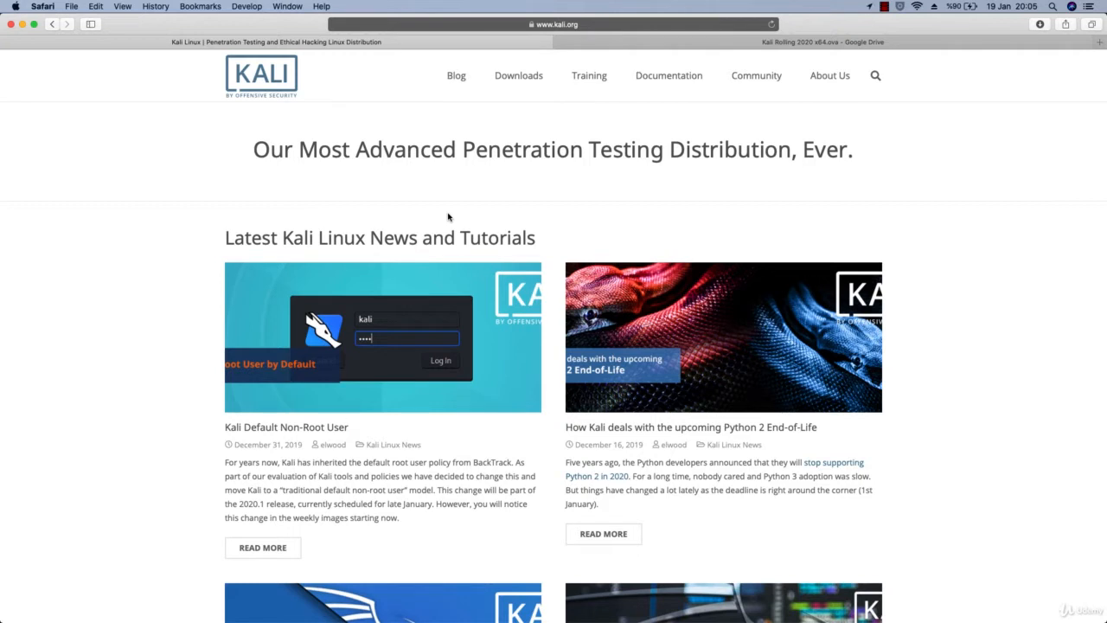
mouse_move(499, 69)
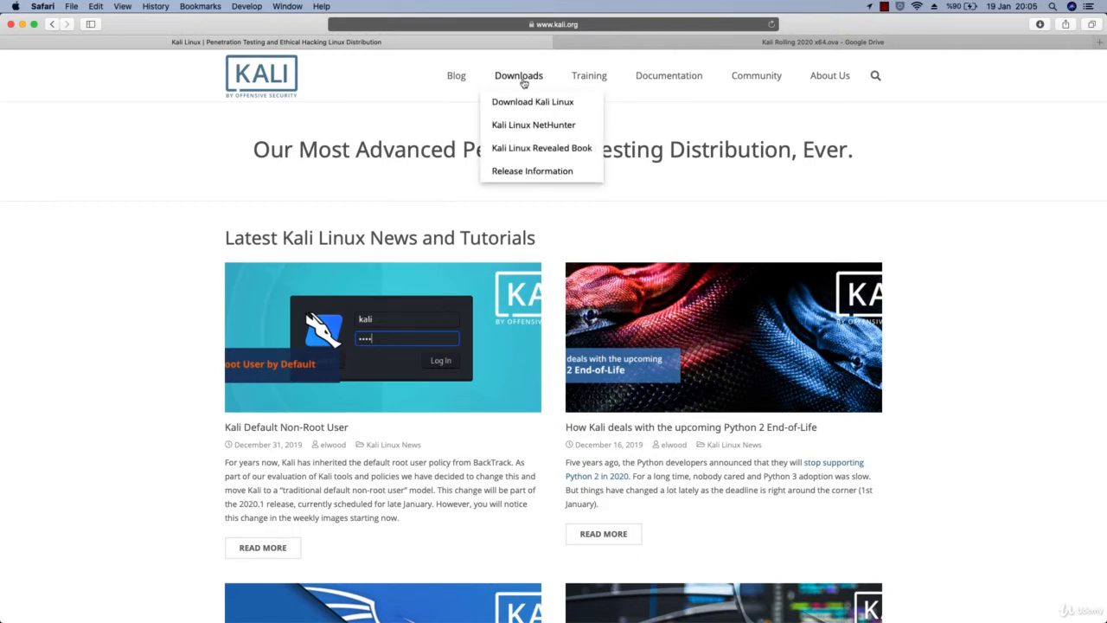
left_click(517, 78)
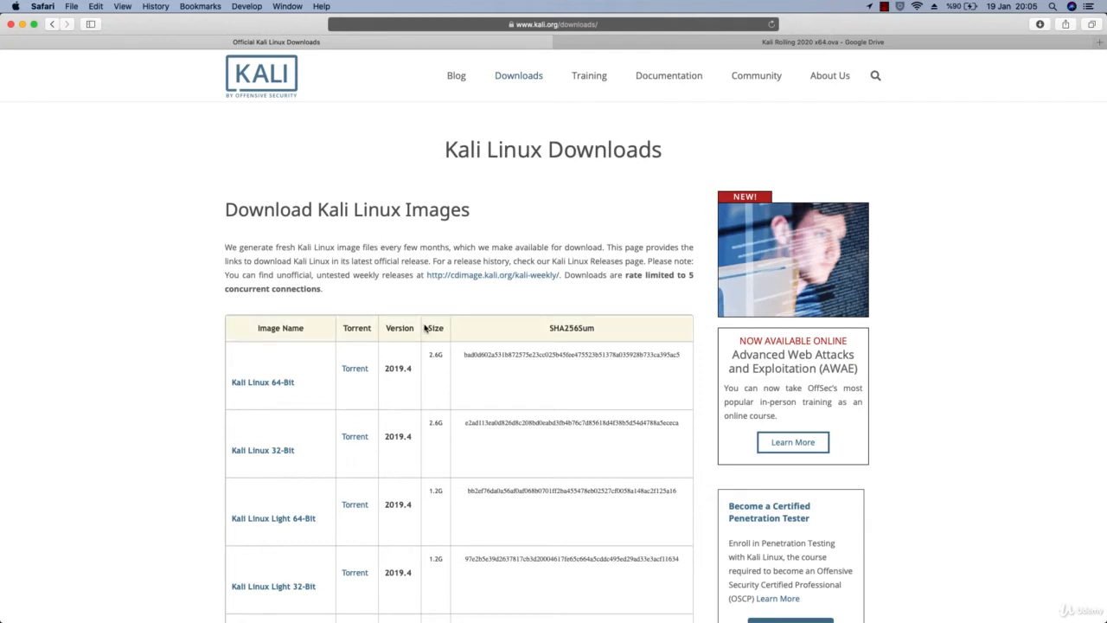
- Examine the Kali Linux image table, from the 64-bit and 32-bit images down to the VMware and VirtualBox entries
scroll(424, 248, "down", 1)
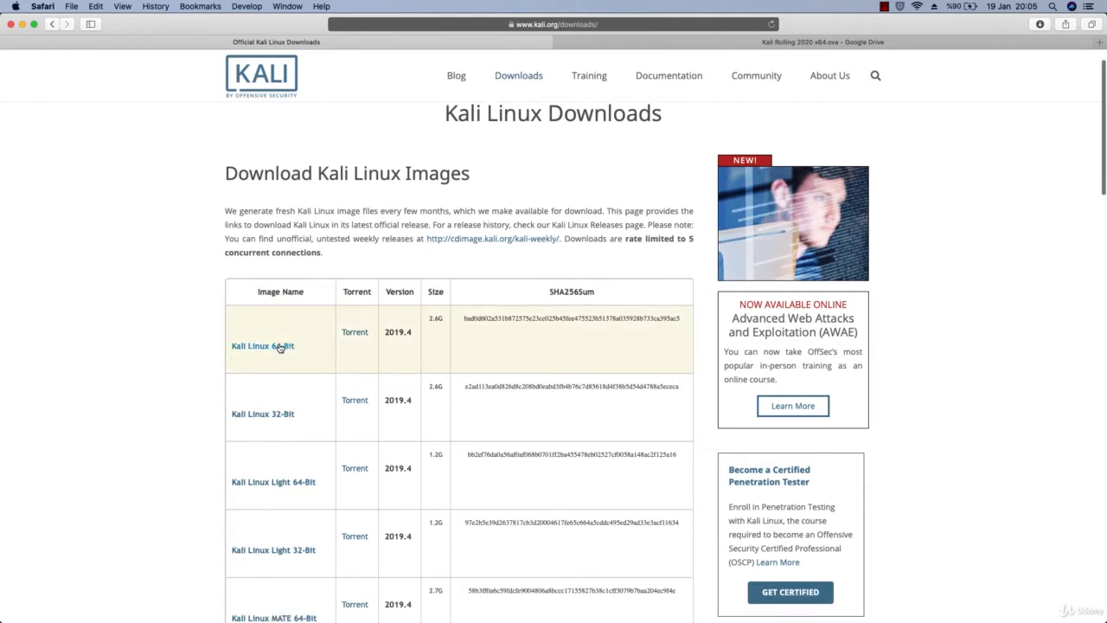
scroll(260, 350, "down", 3)
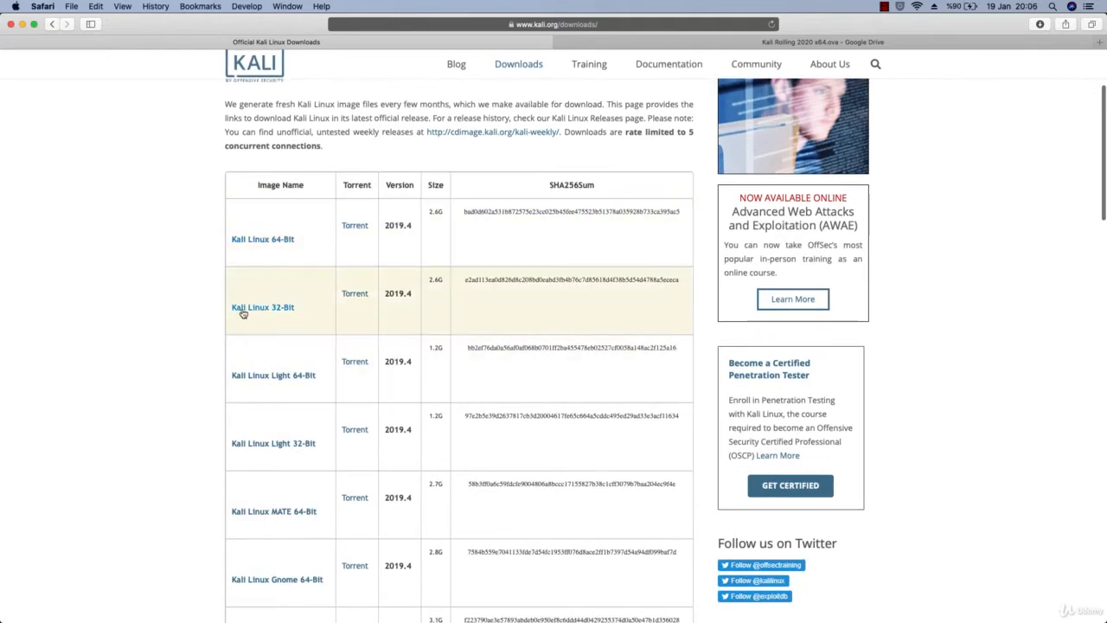
scroll(220, 334, "down", 2)
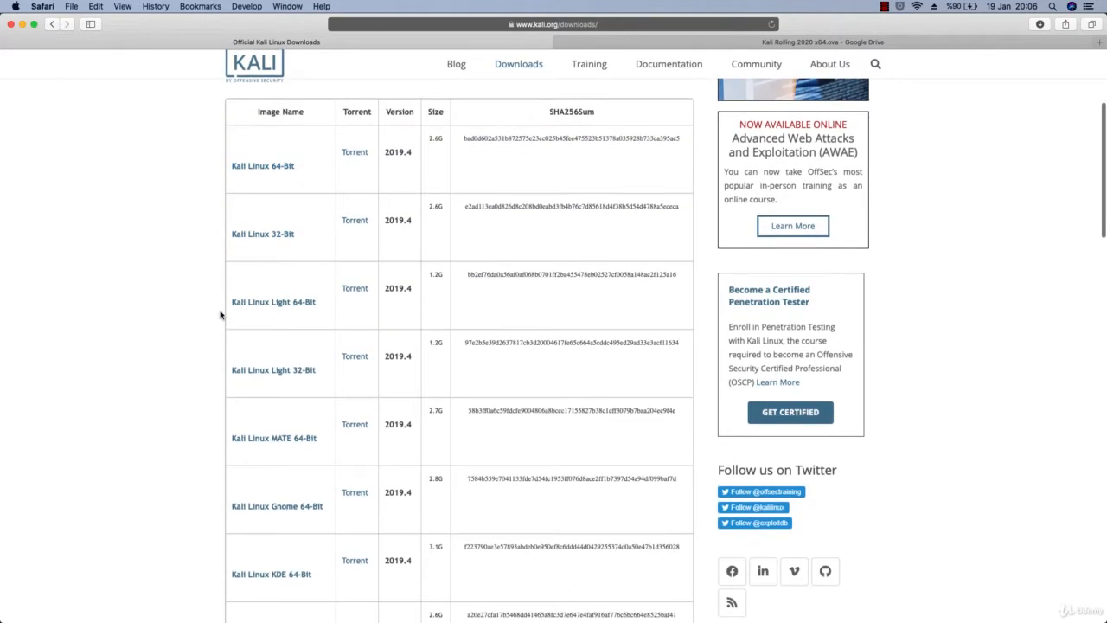
scroll(200, 353, "down", 2)
scroll(198, 427, "down", 5)
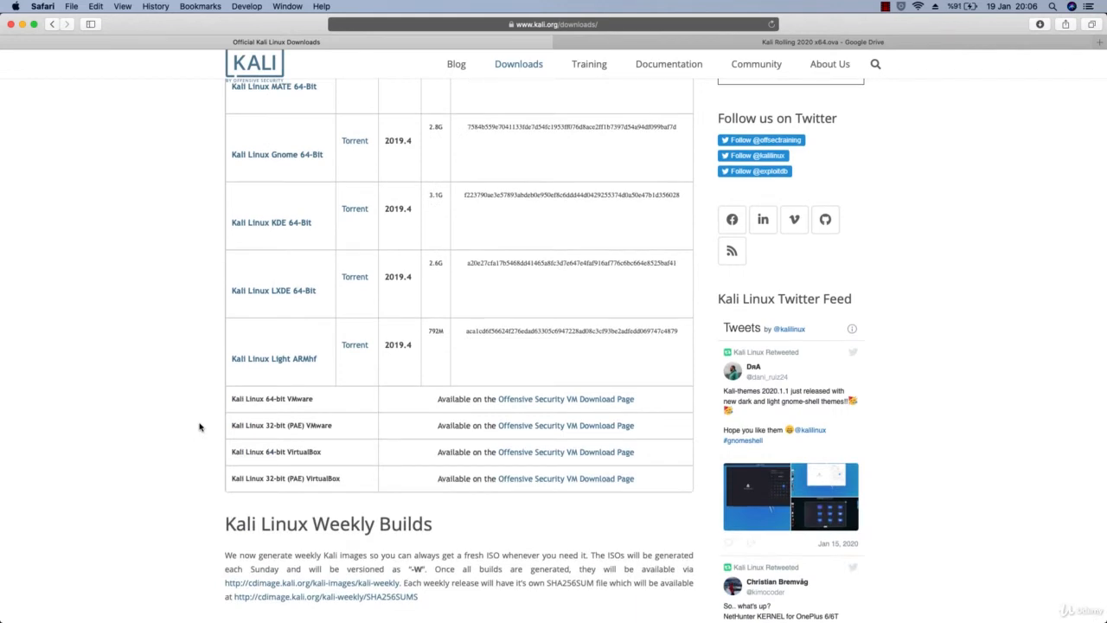
scroll(199, 427, "up", 10)
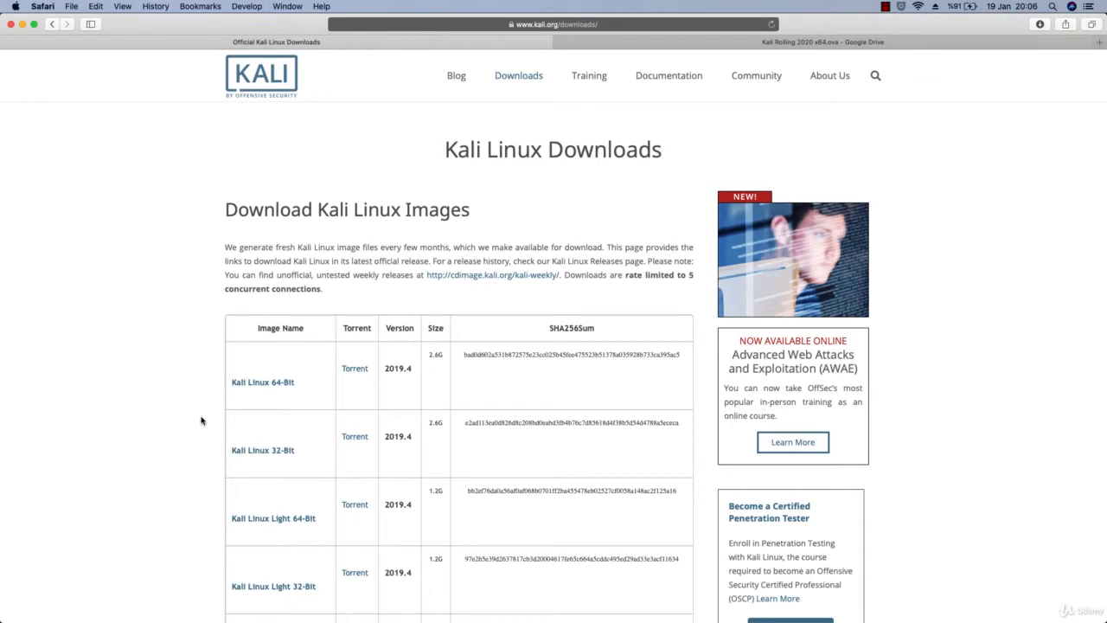
scroll(314, 432, "down", 10)
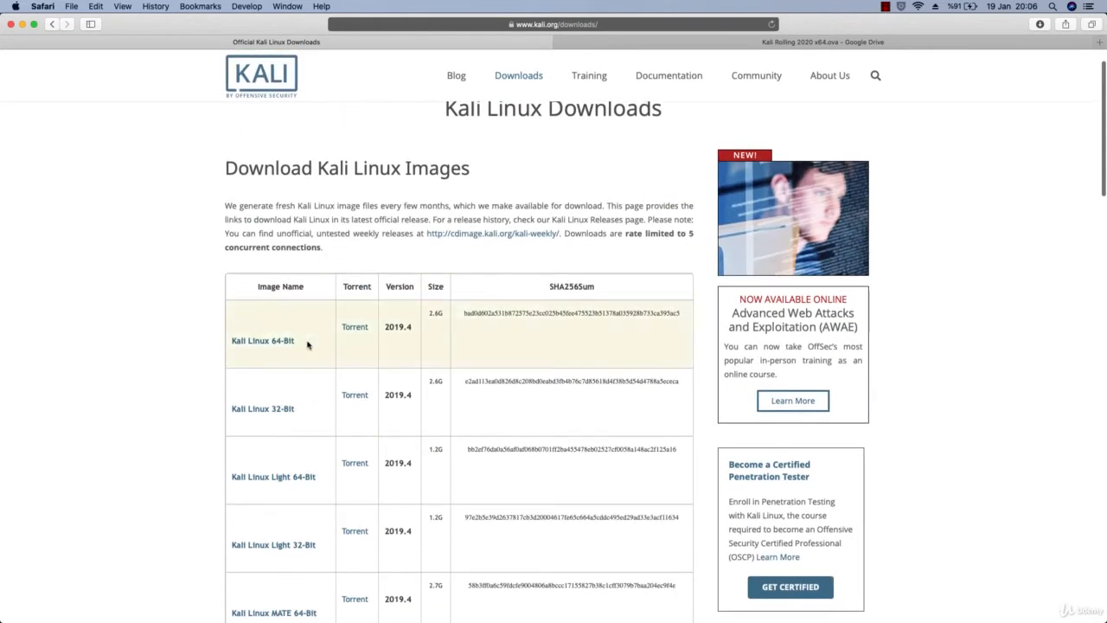
scroll(310, 344, "down", 5)
scroll(314, 219, "down", 5)
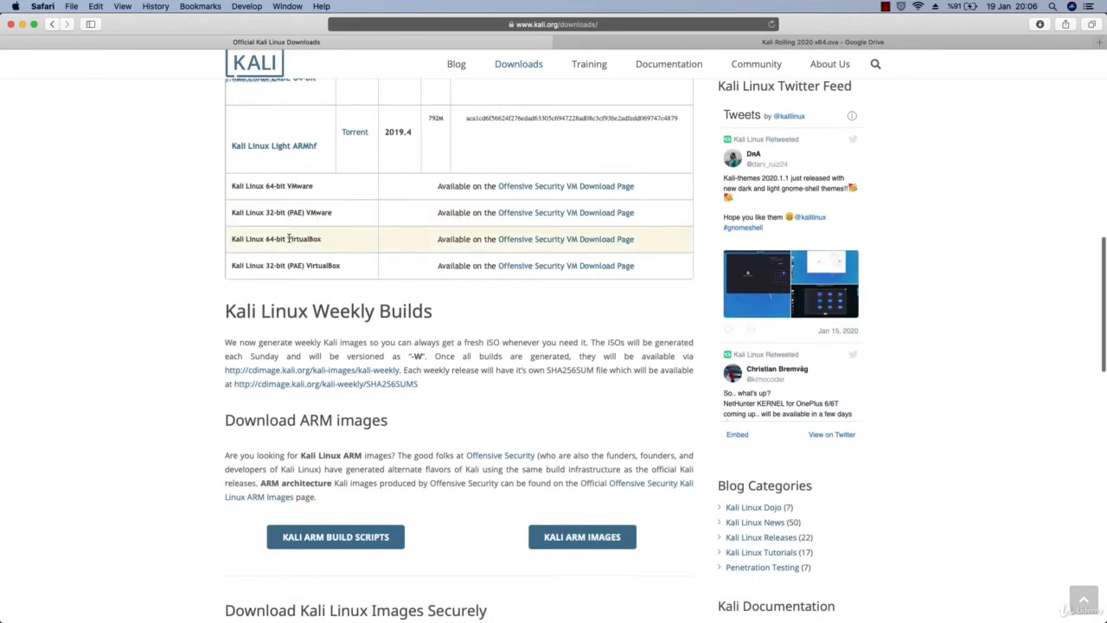
- Highlight the 64-bit VMware and VirtualBox entries and open the Offensive Security VM Download Page for Kali Linux 64-bit VirtualBox
left_click_drag(288, 239, 354, 242)
triple_click(318, 185)
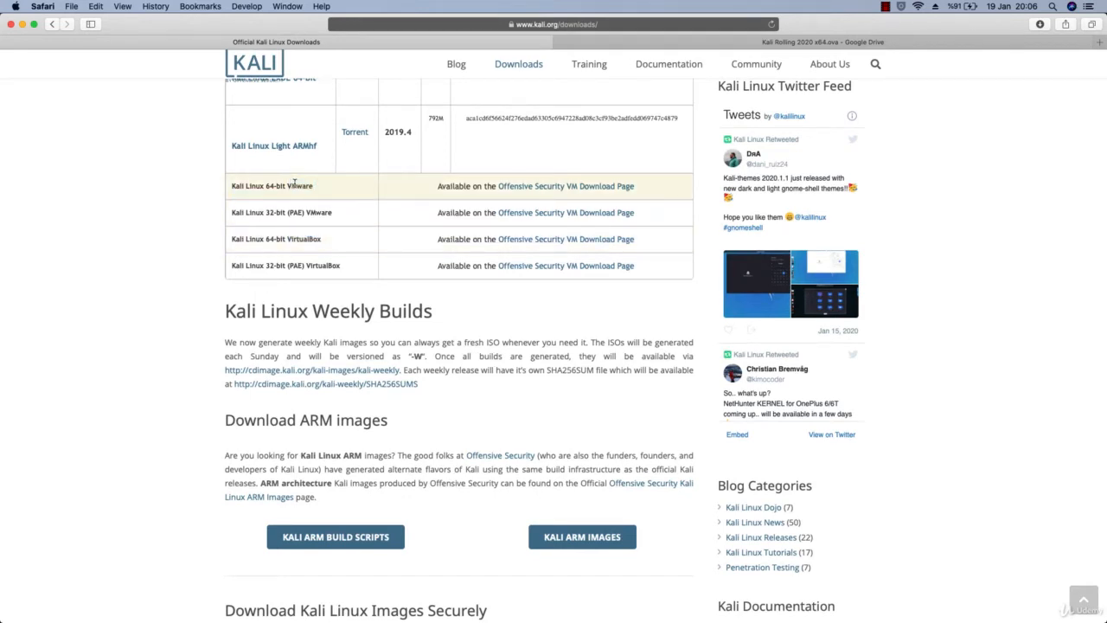
triple_click(294, 183)
triple_click(314, 184)
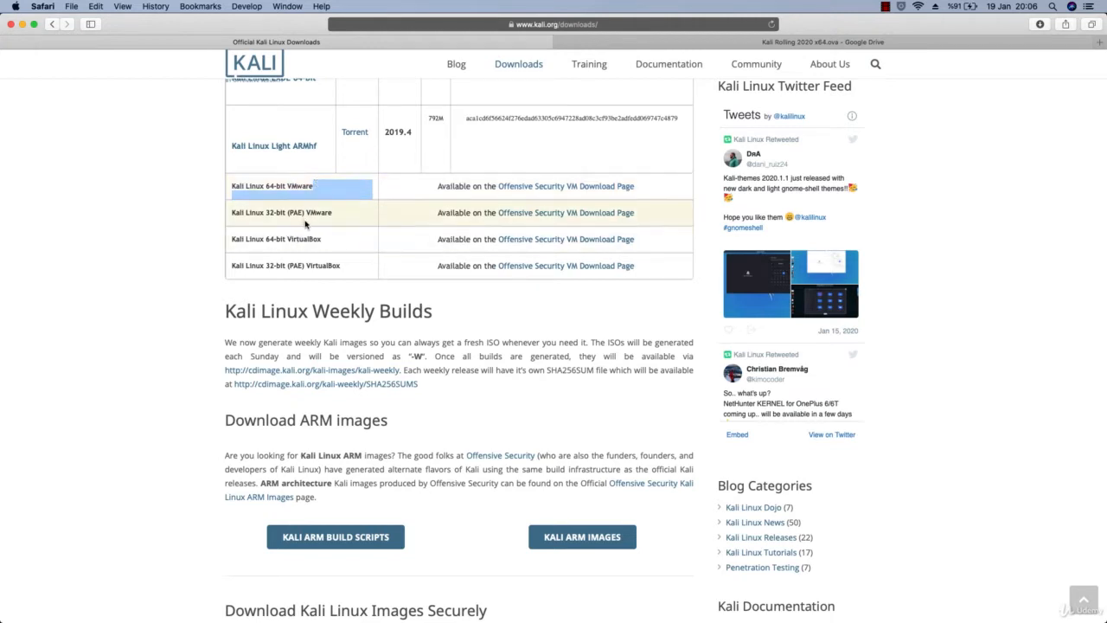
left_click(327, 248)
left_click_drag(323, 241, 387, 240)
left_click(285, 239)
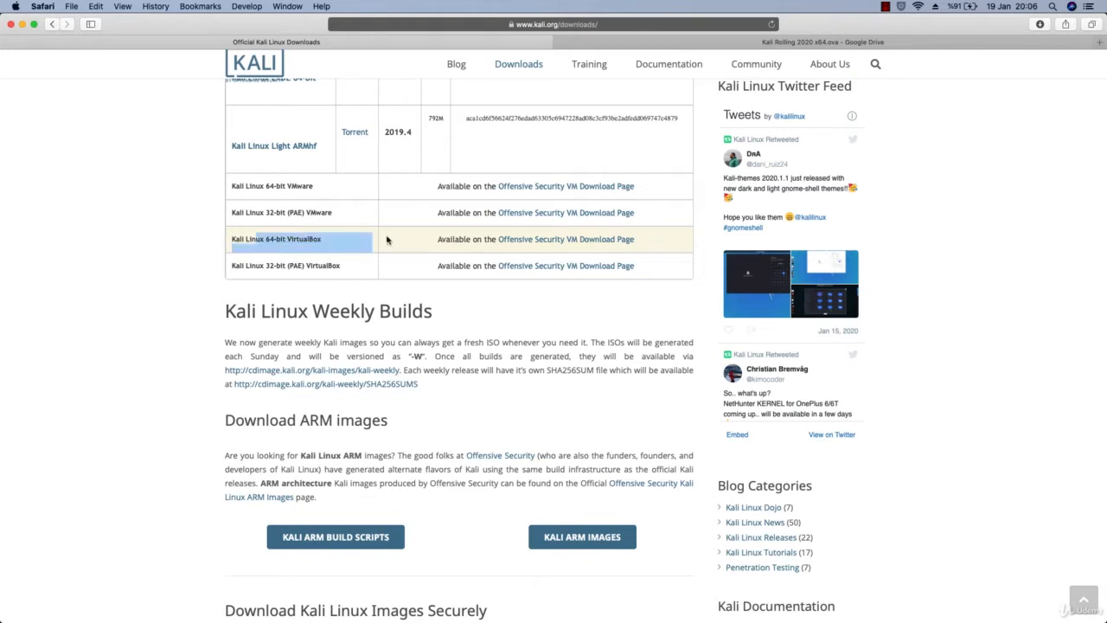
left_click(388, 239)
left_click(551, 239)
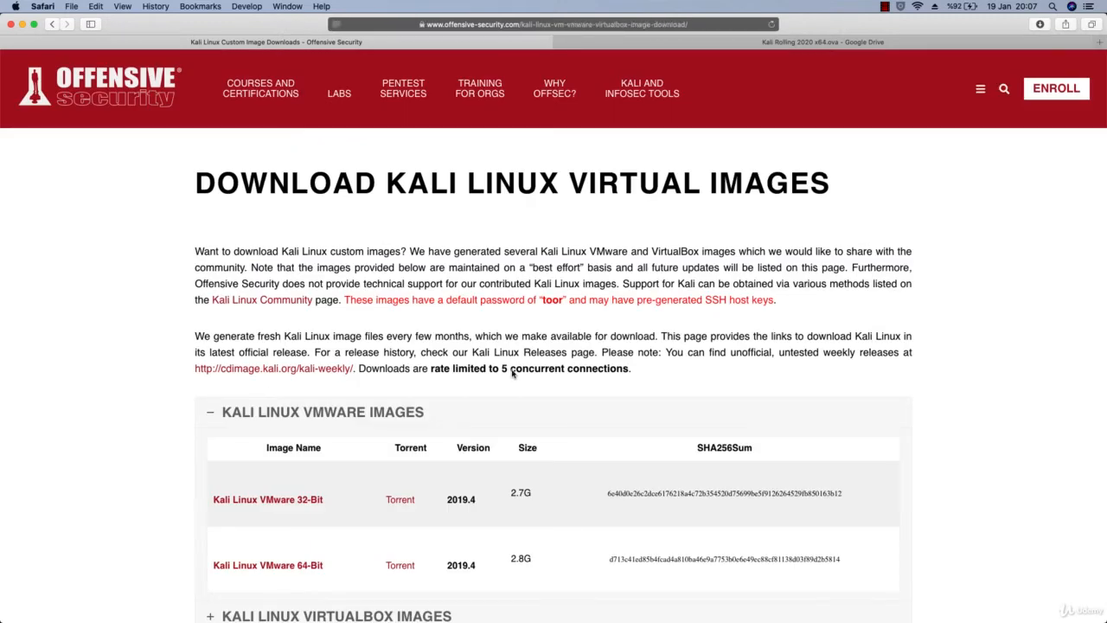
- Expand the Kali Linux VirtualBox Images section and review the virtual images page
scroll(512, 372, "down", 5)
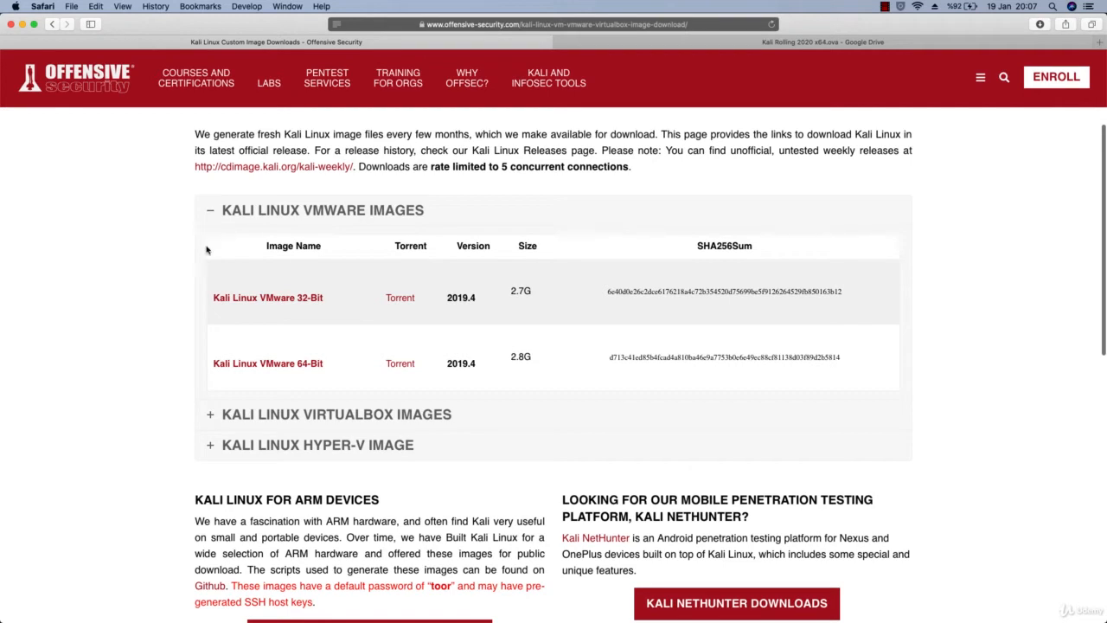
left_click(210, 424)
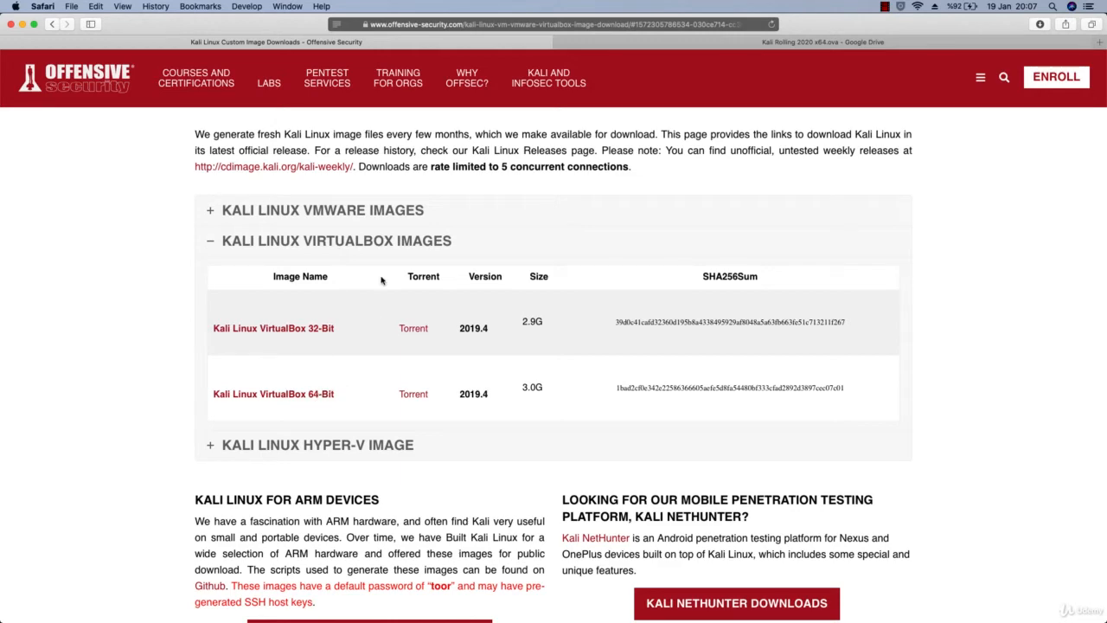
scroll(381, 279, "up", 5)
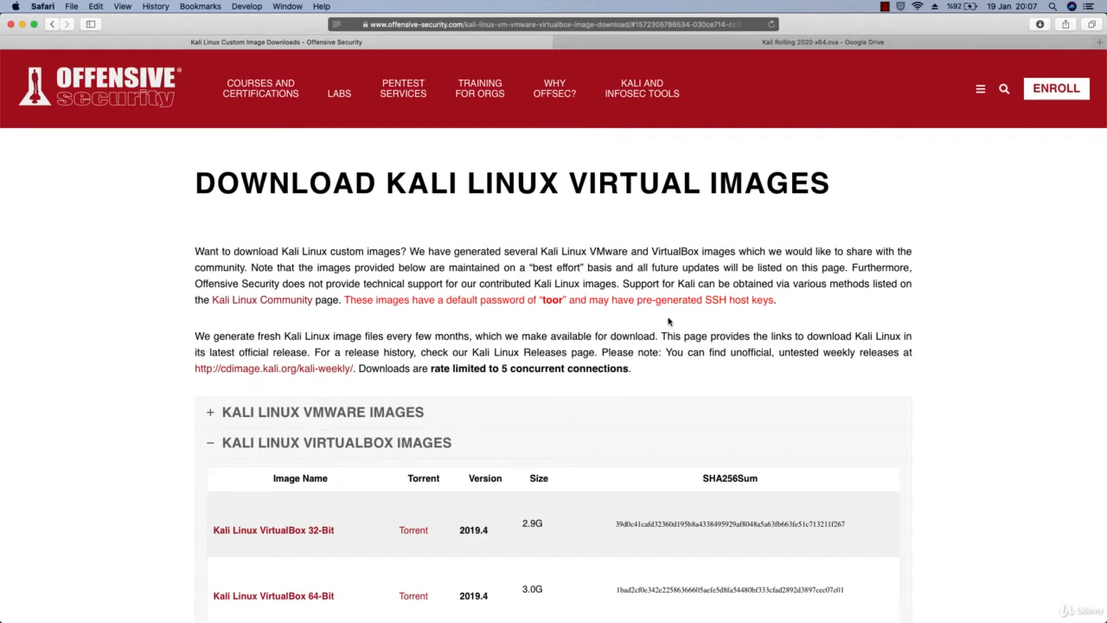
- Download Kali Rolling 2020 x64.ova from its open Google Drive page, proceeding without the virus scan
left_click(709, 43)
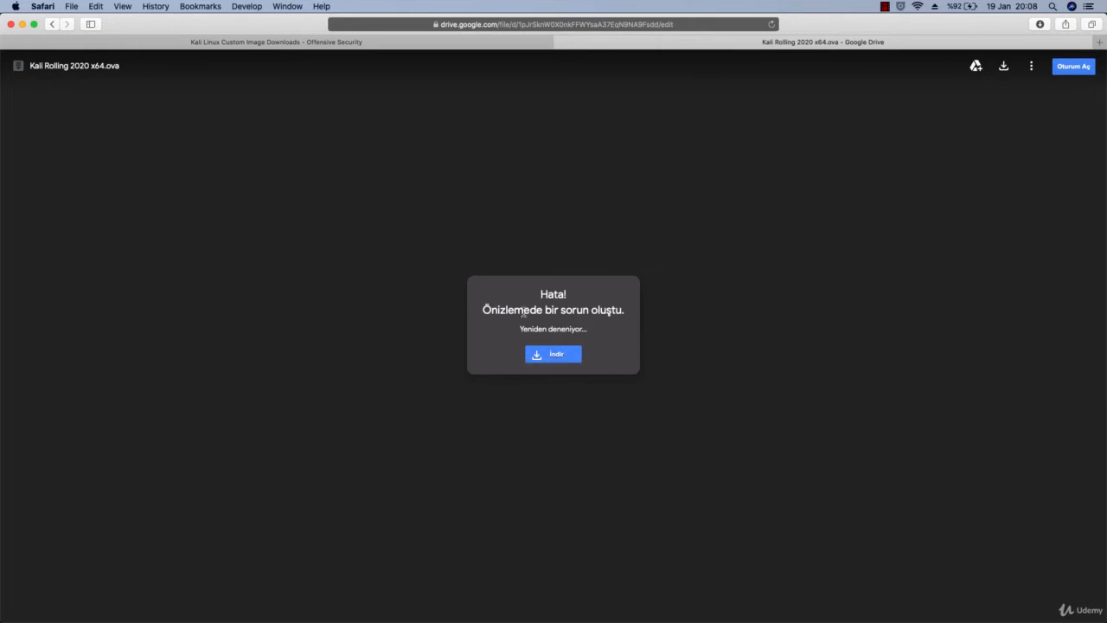
left_click(554, 354)
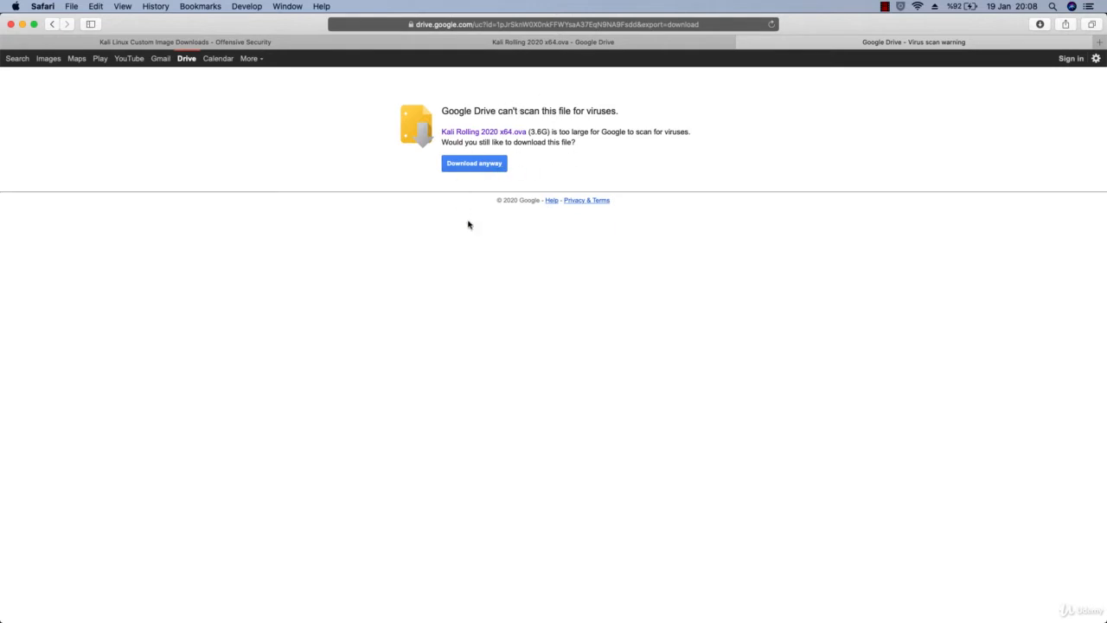
left_click_drag(532, 135, 567, 135)
left_click(566, 135)
left_click(484, 168)
- Check the Kali Rolling 2020 x64.ova entry in the browser's downloads list and close the list
left_click(1039, 26)
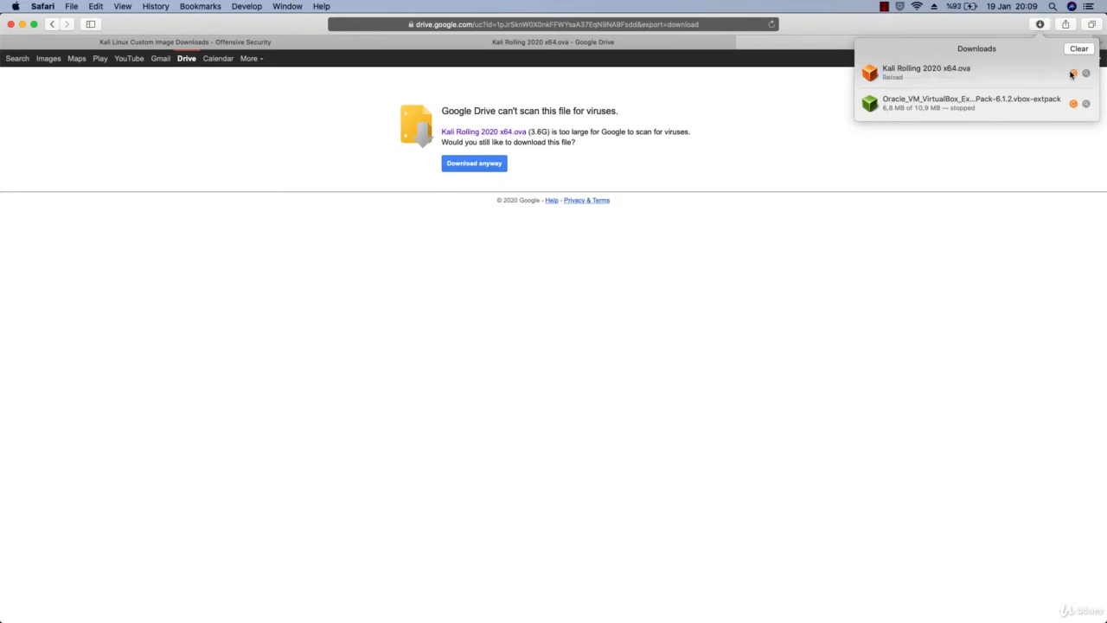
left_click(915, 154)
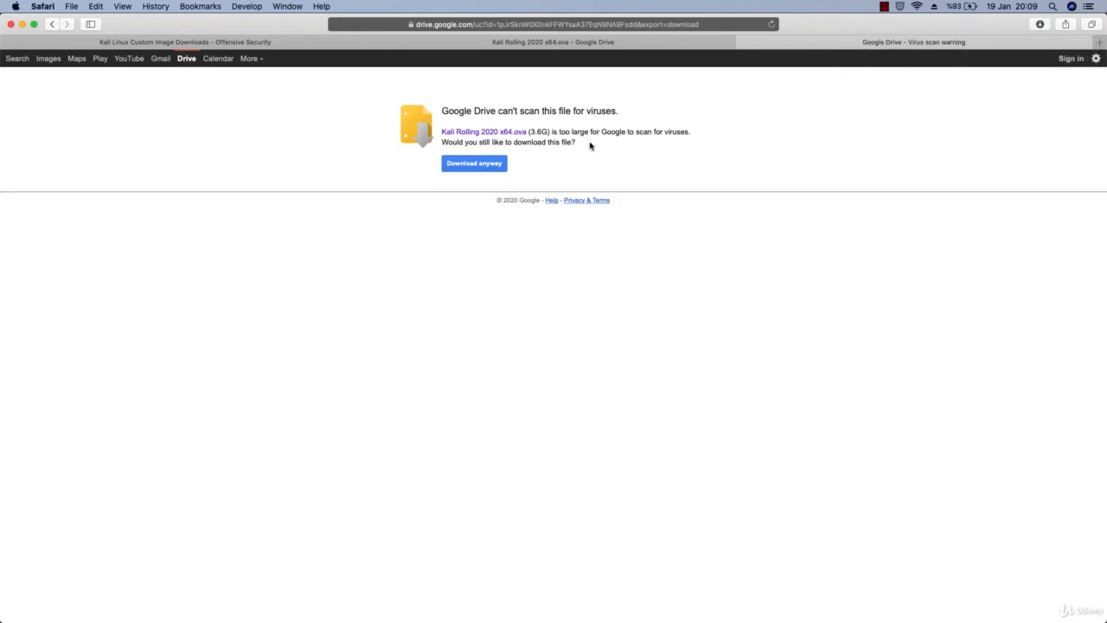
left_click_drag(666, 143, 495, 95)
left_click(495, 95)
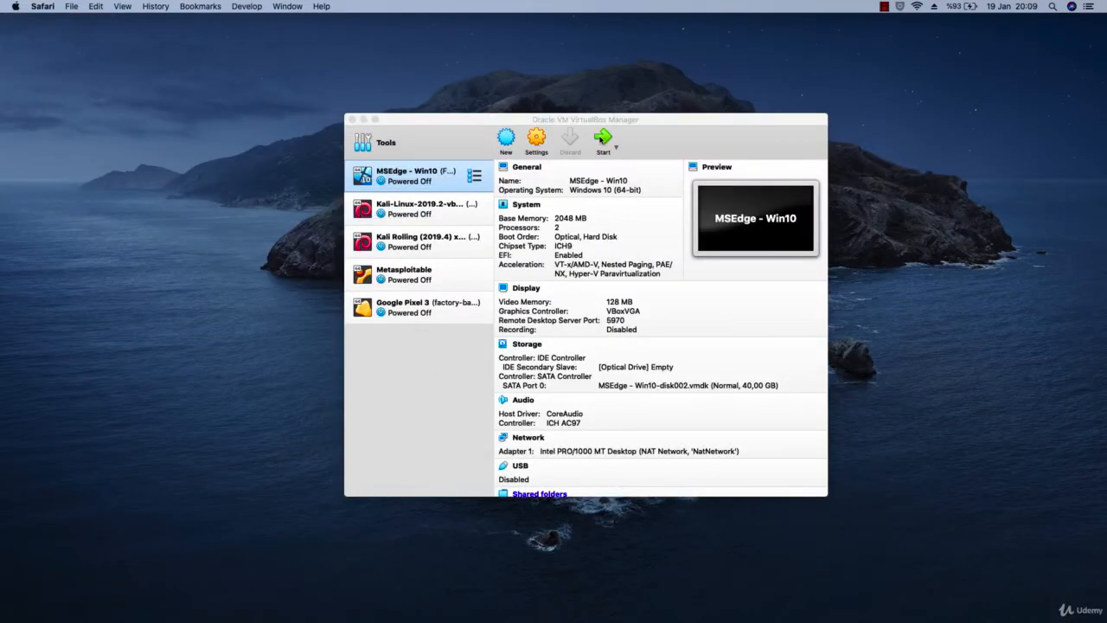
- Switch to Oracle VM VirtualBox Manager and shift its window slightly on the desktop
left_click(610, 128)
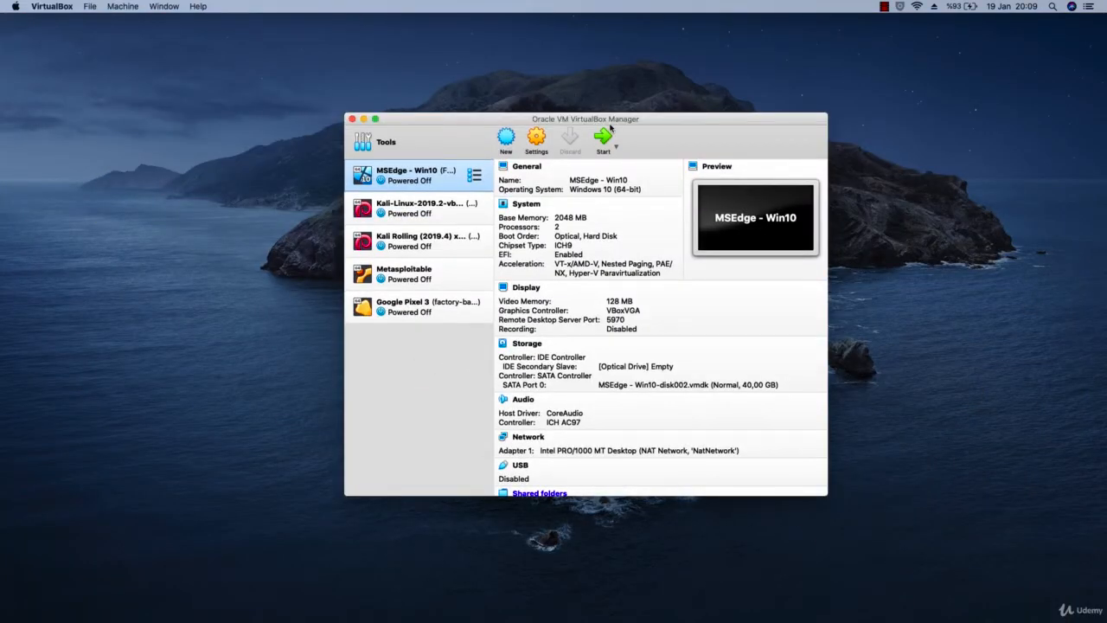
left_click_drag(610, 128, 610, 137)
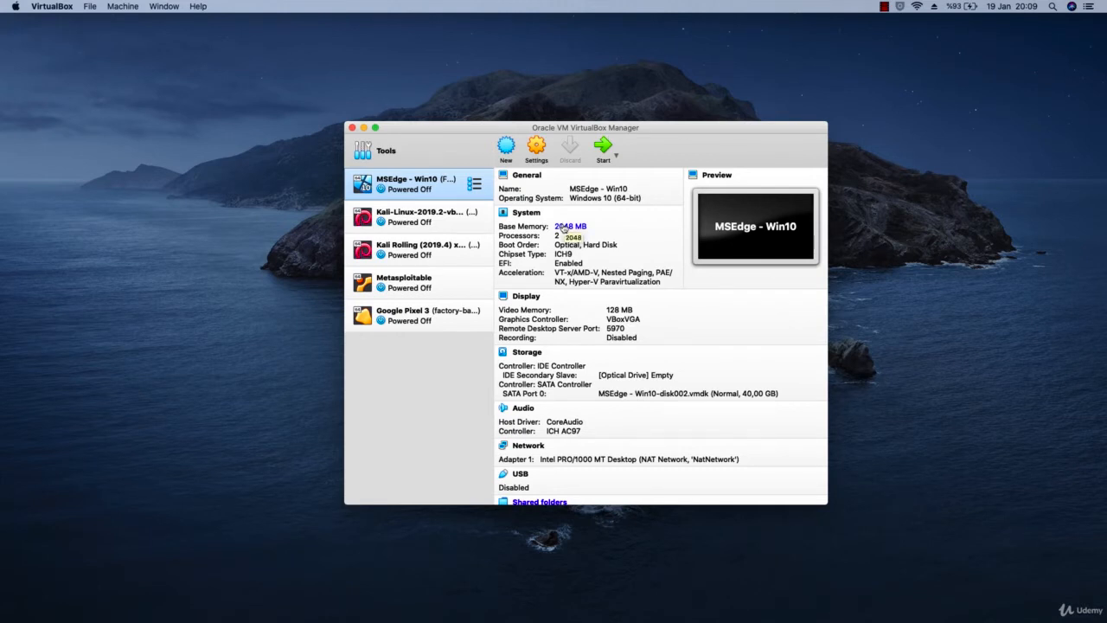
left_click_drag(538, 126, 520, 131)
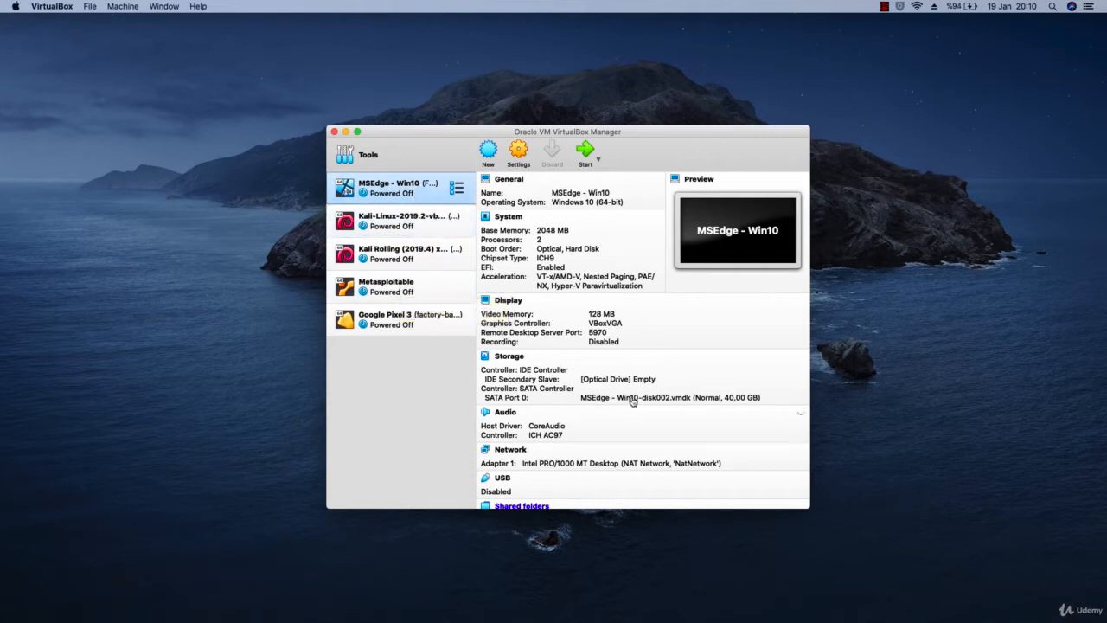
- Open the Downloads folder in Finder
left_click(815, 604)
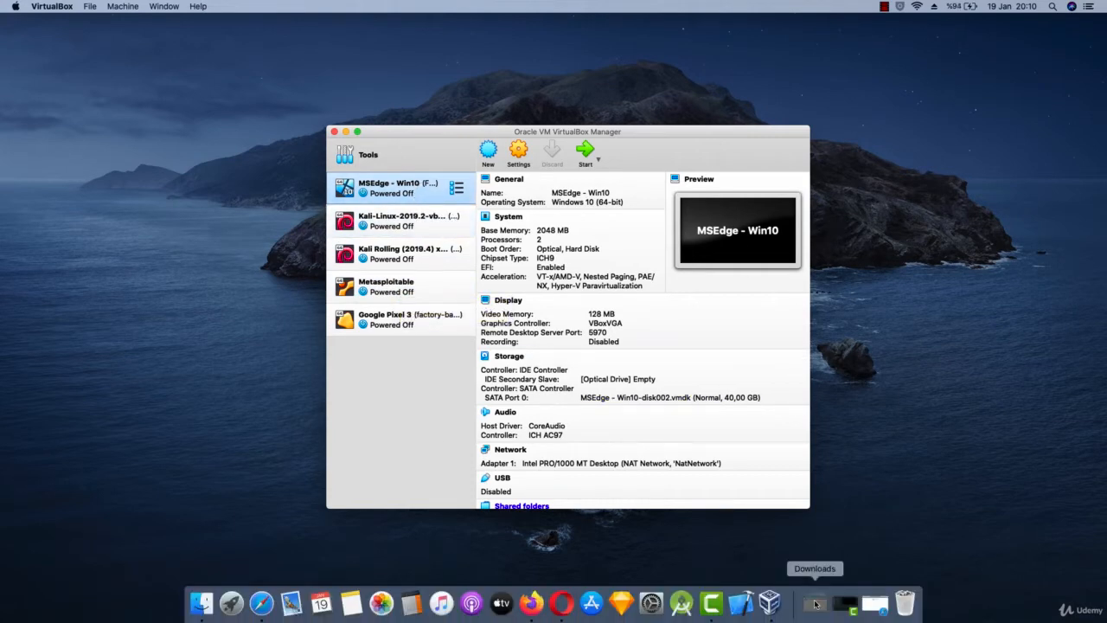
left_click(982, 538)
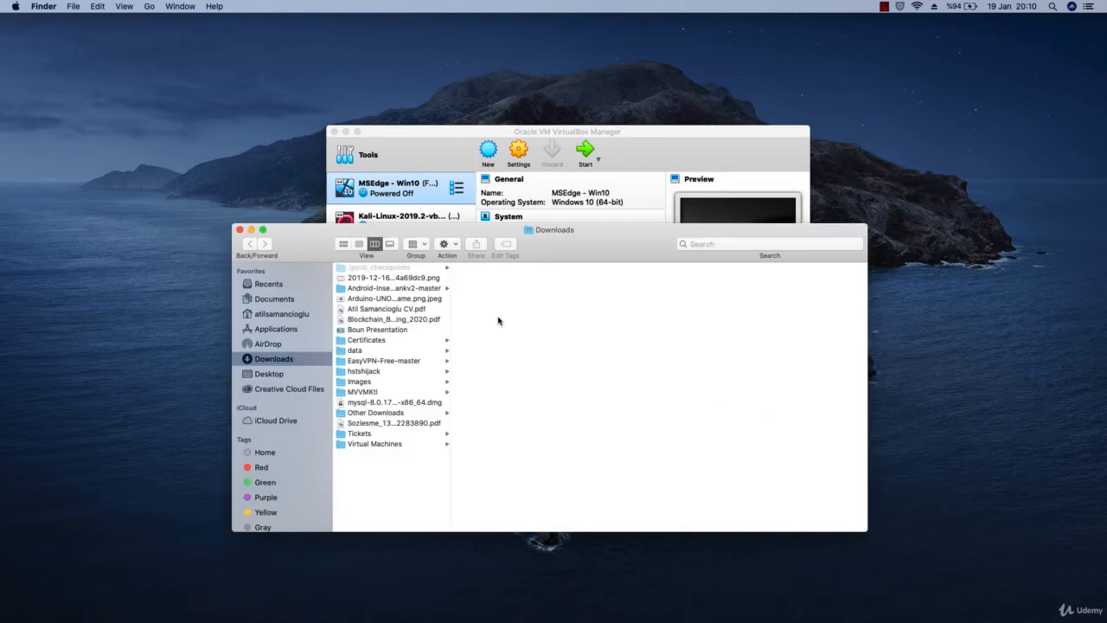
- Move Kali Rolling 2020 x64.ova from the Documents folder to the desktop, close the Finder window and return to VirtualBox
left_click(297, 300)
left_click_drag(314, 261, 425, 381)
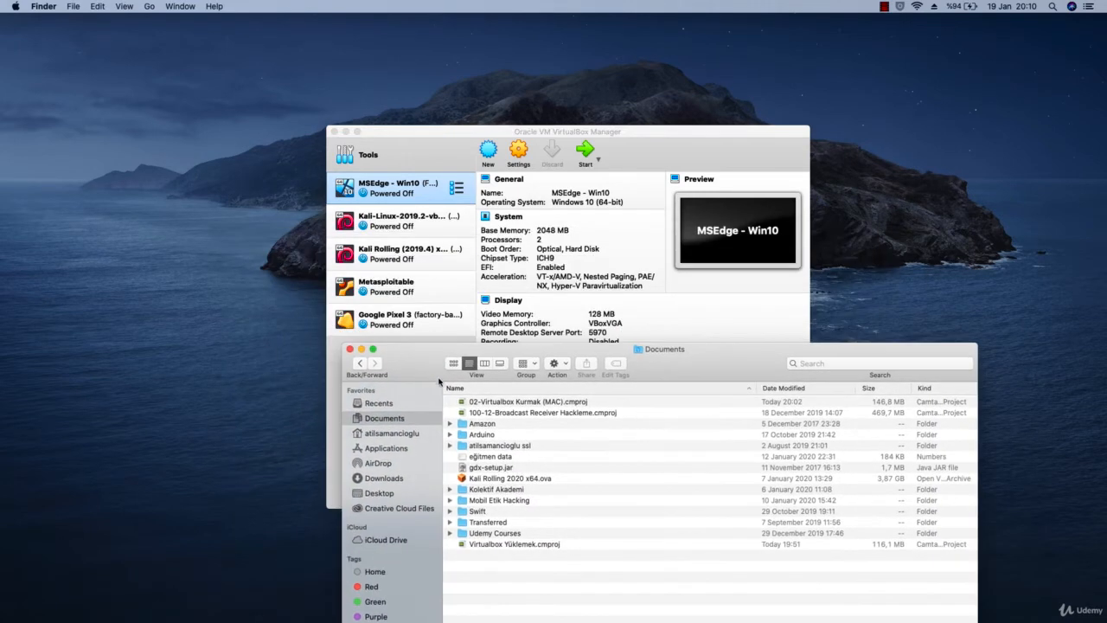
left_click_drag(537, 479, 1069, 96)
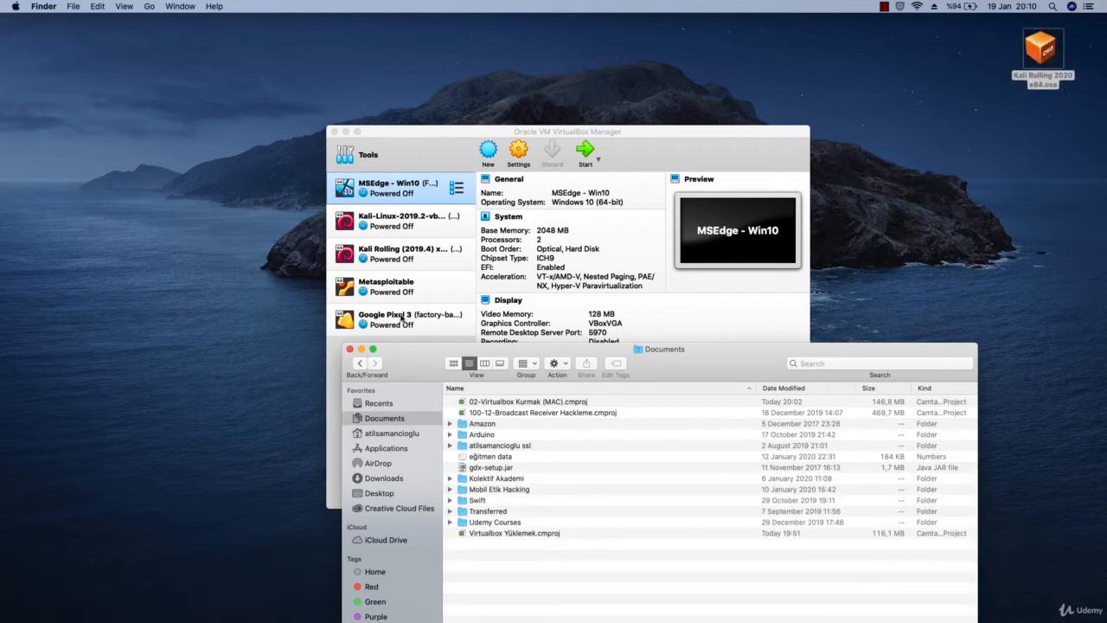
left_click(351, 349)
left_click(631, 140)
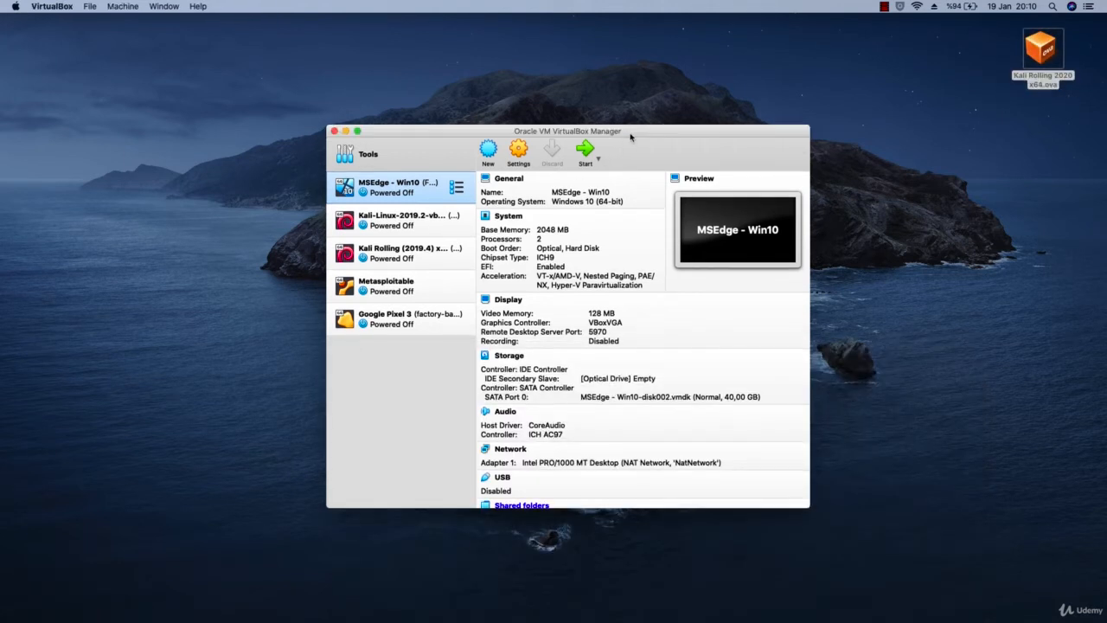
left_click(974, 150)
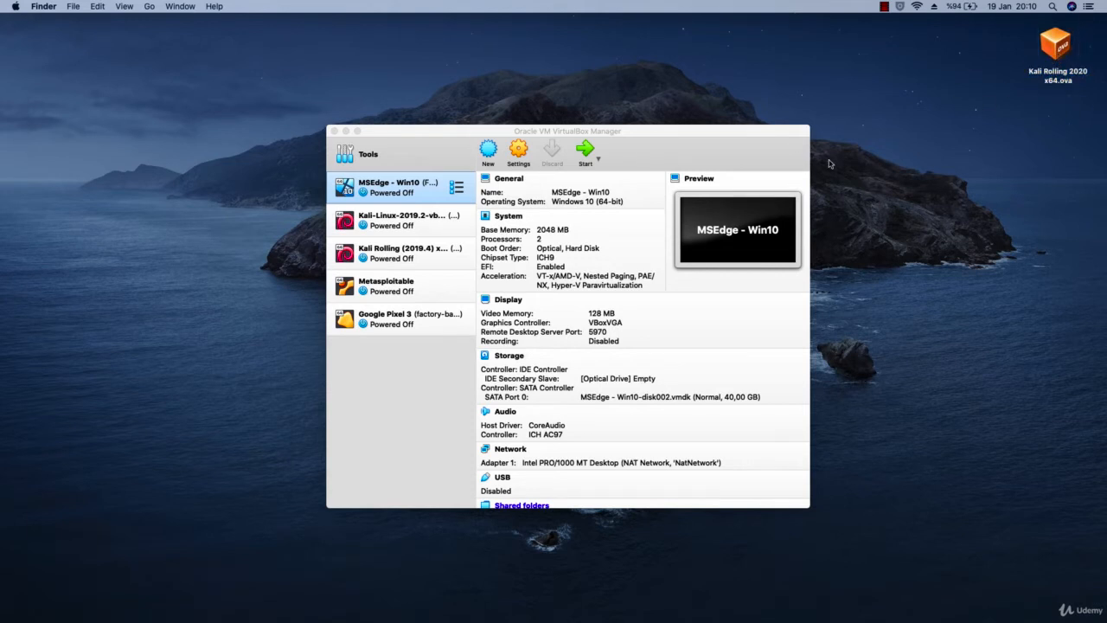
left_click(773, 134)
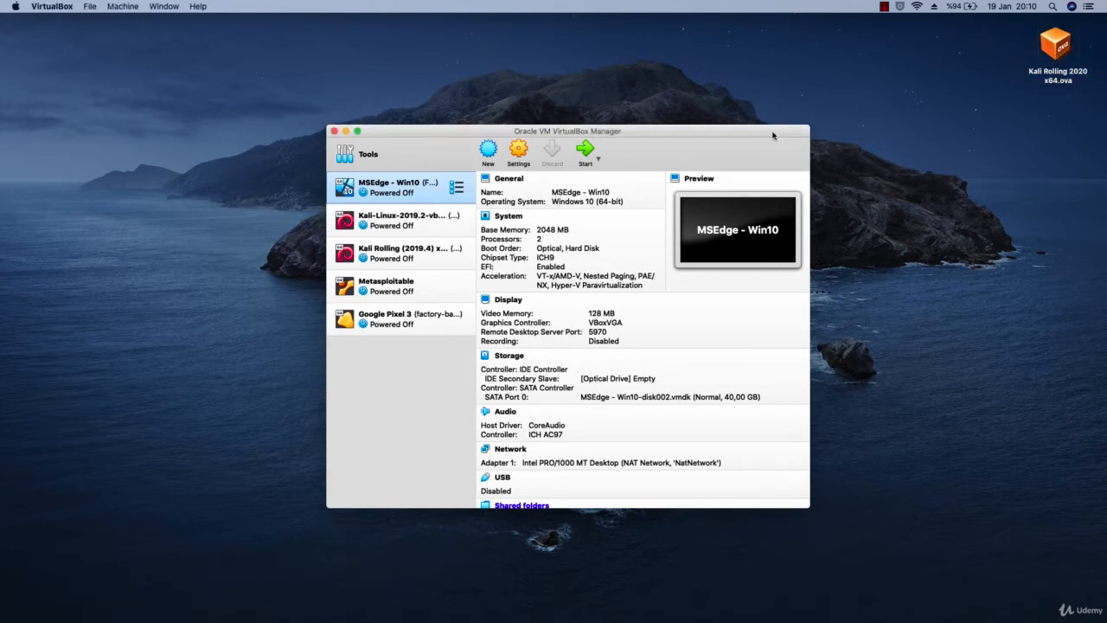
double_click(1055, 44)
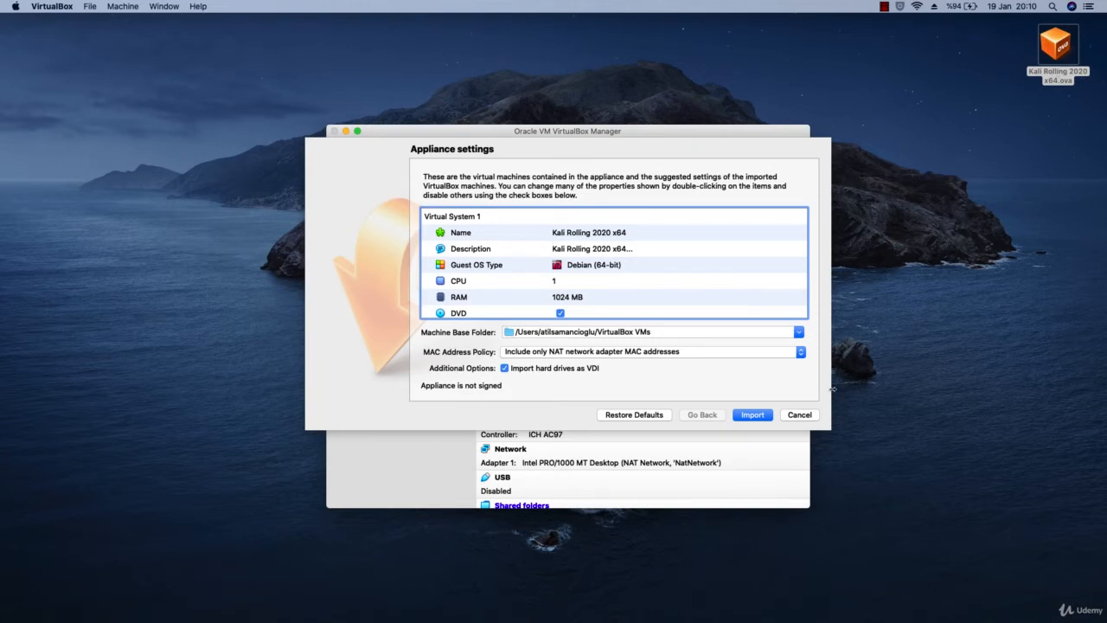
left_click(809, 416)
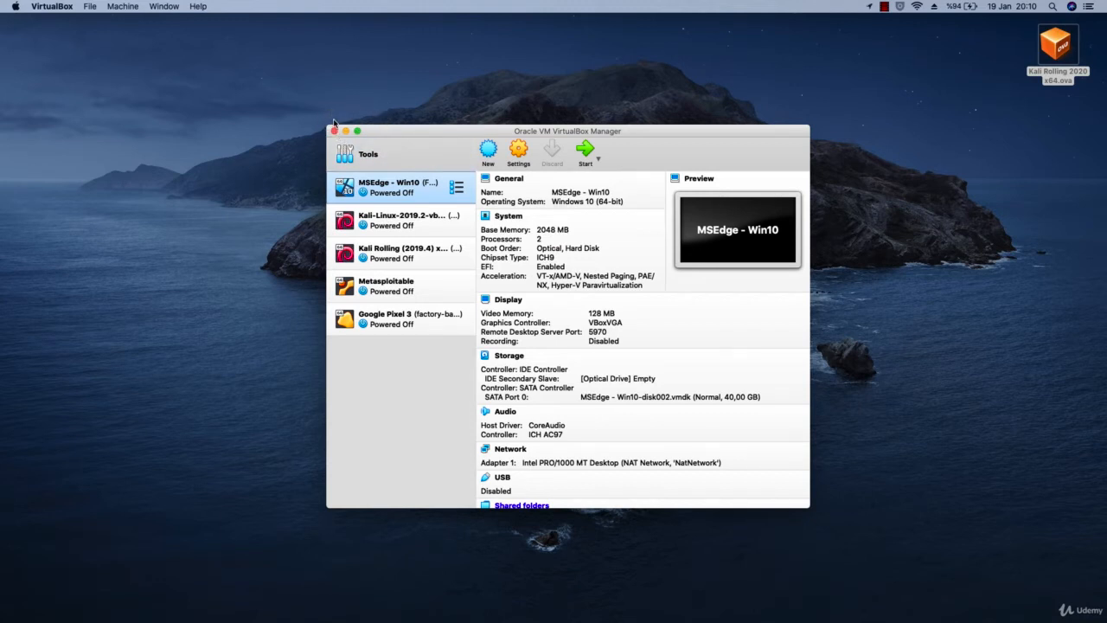
- Start an appliance import with Local File System as the source and choose Kali Rolling 2020 x64.ova from the Desktop folder
left_click(95, 9)
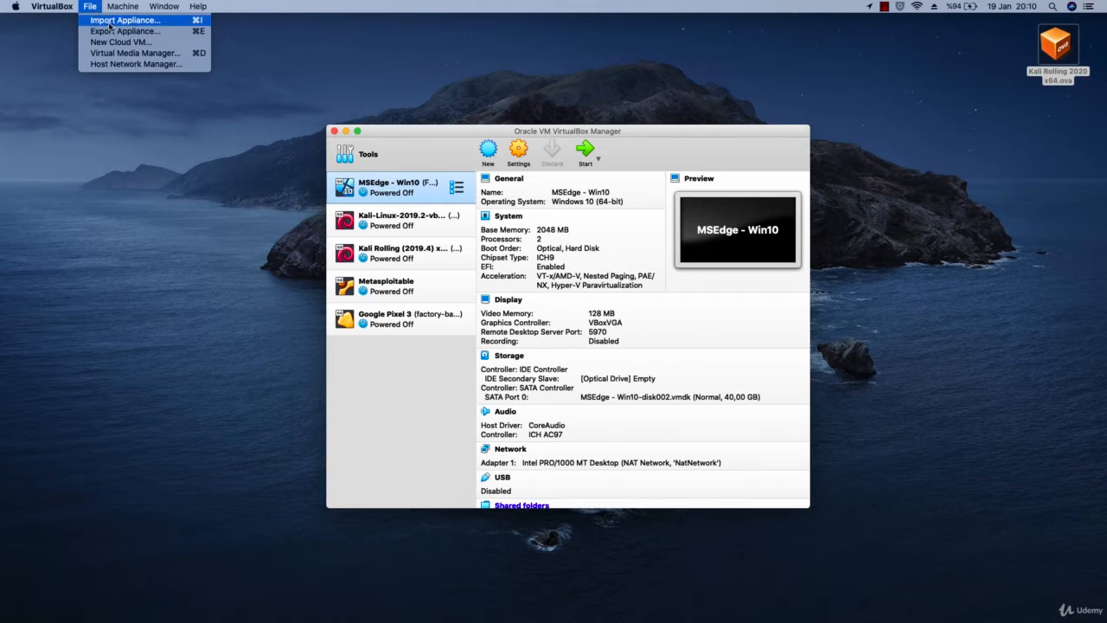
left_click(110, 21)
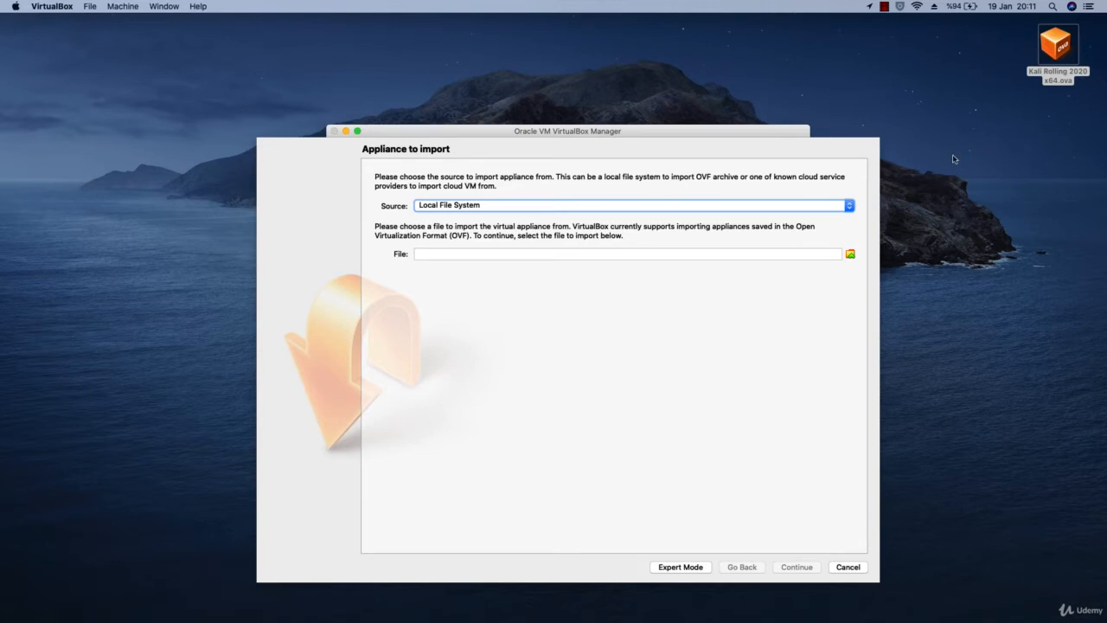
left_click(851, 256)
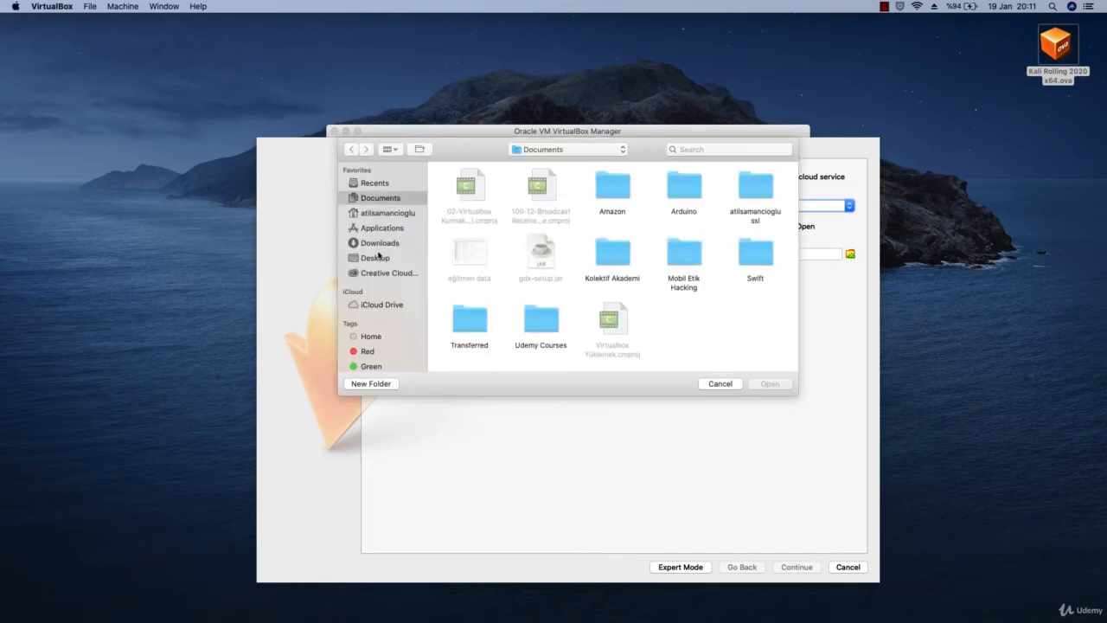
left_click(375, 257)
double_click(458, 189)
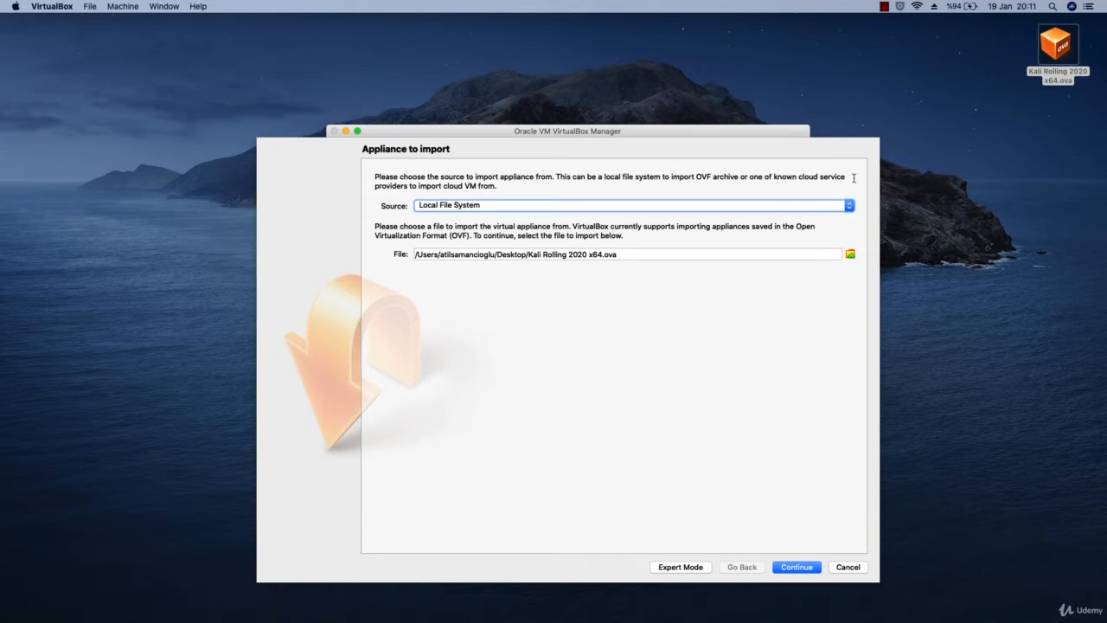
left_click(813, 205)
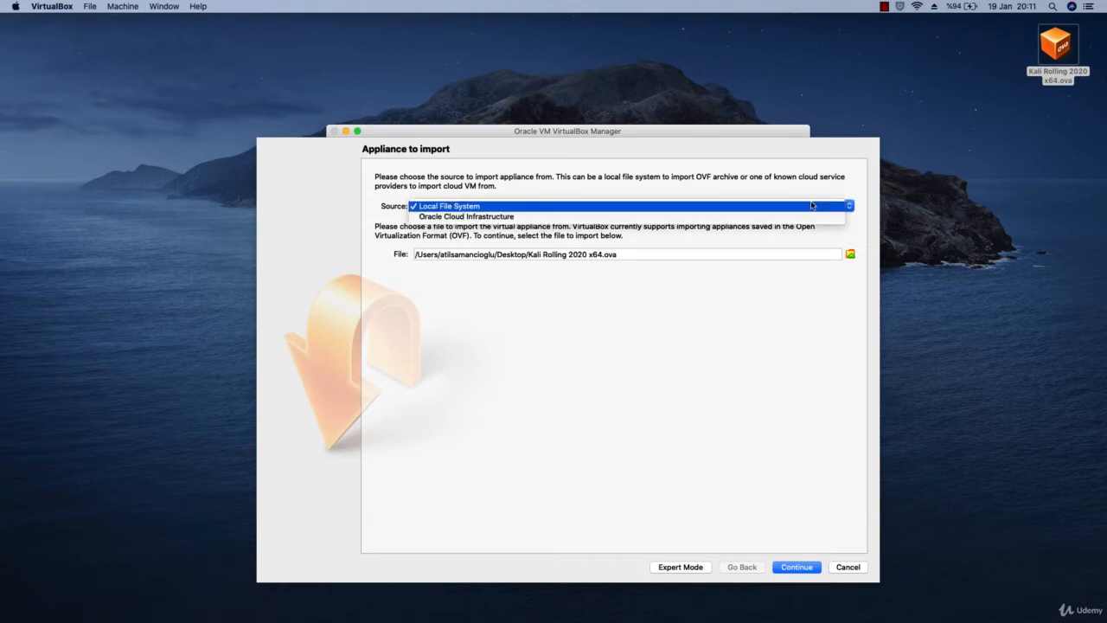
left_click(413, 206)
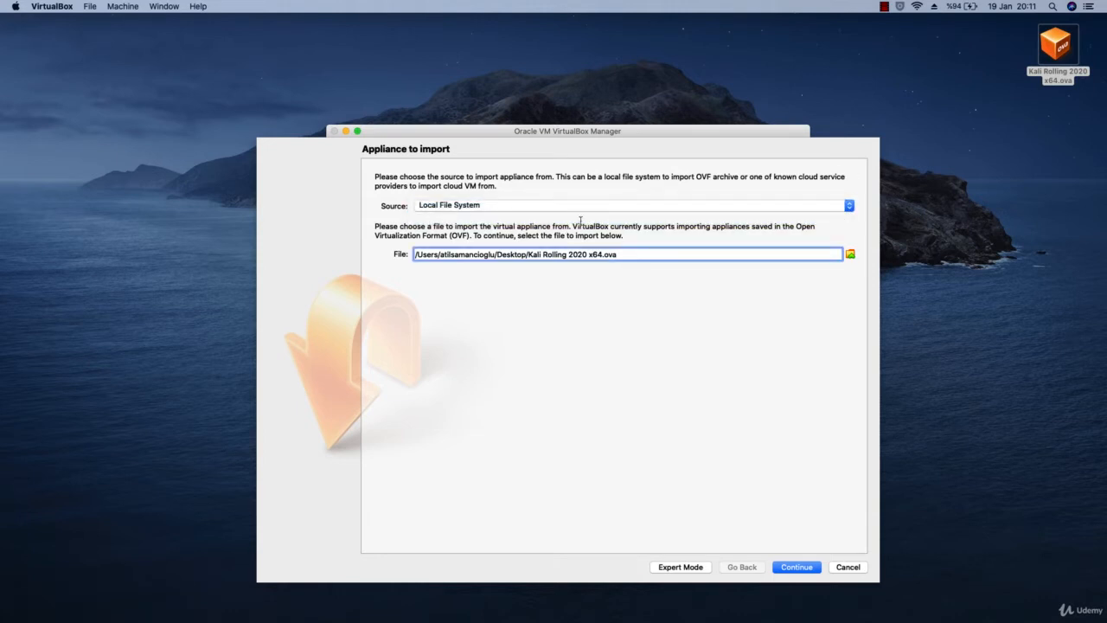
- Continue to the appliance settings and import the Kali Rolling 2020 x64 machine with the suggested values
left_click(802, 567)
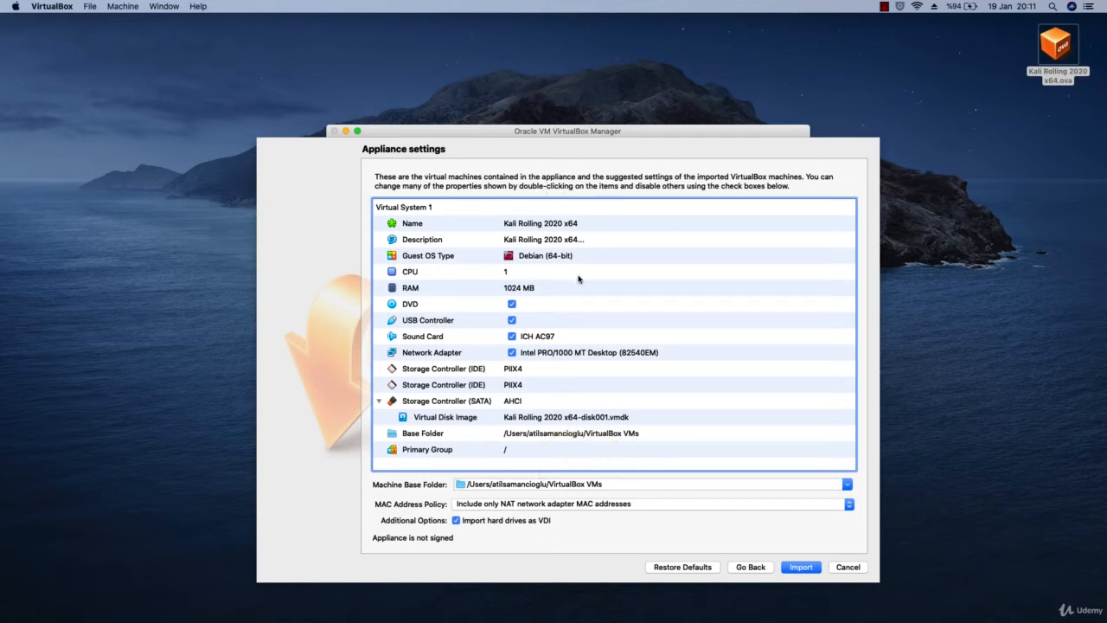
left_click(806, 568)
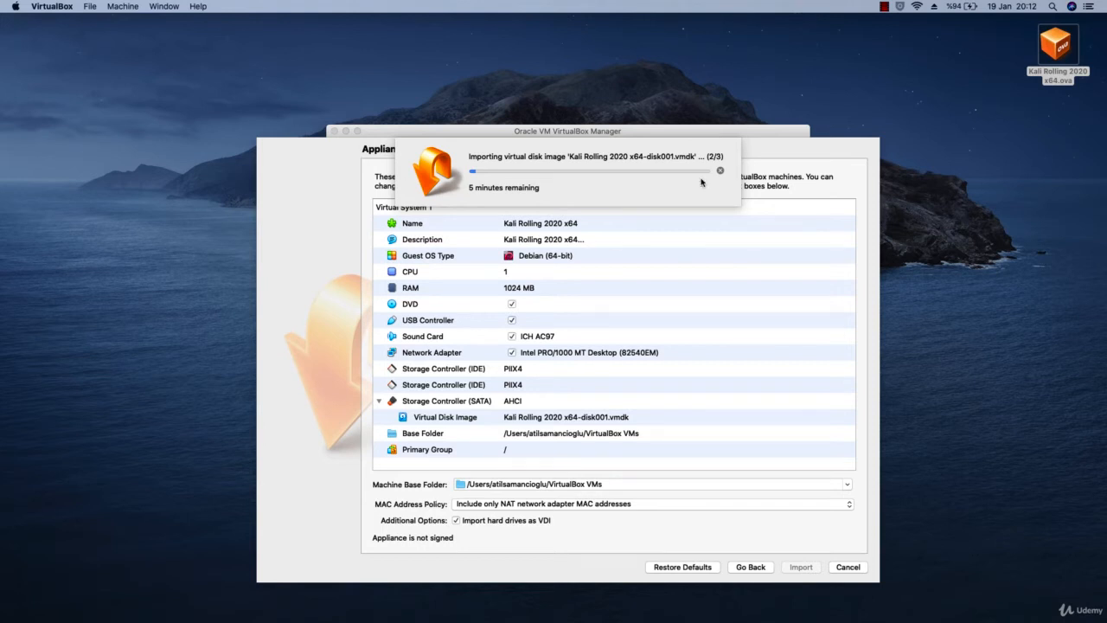
left_click(1059, 61)
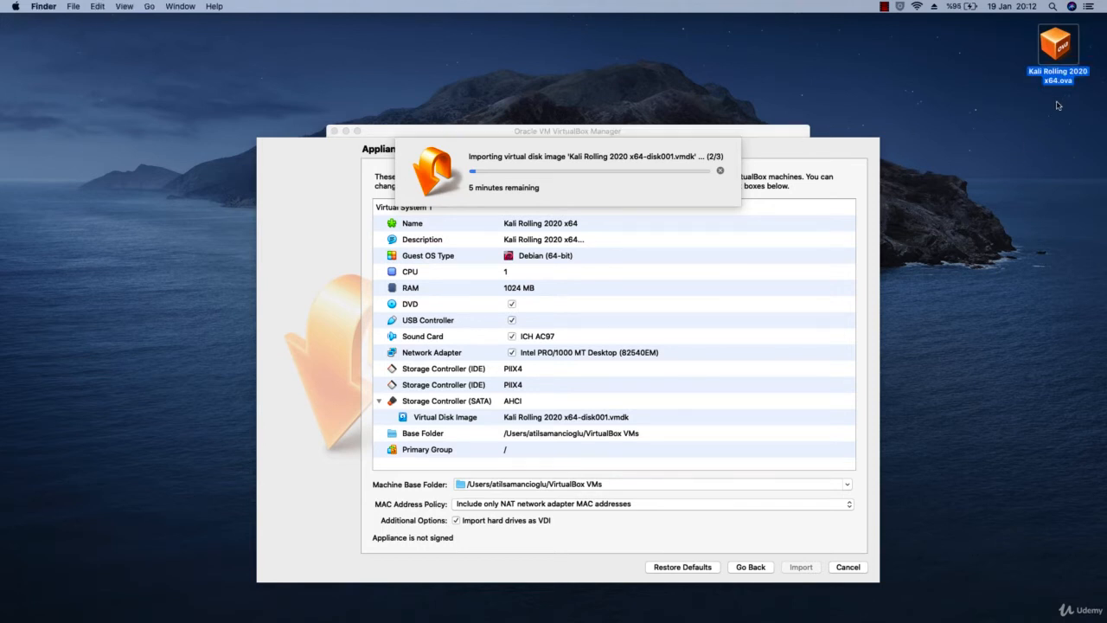
left_click(1046, 108)
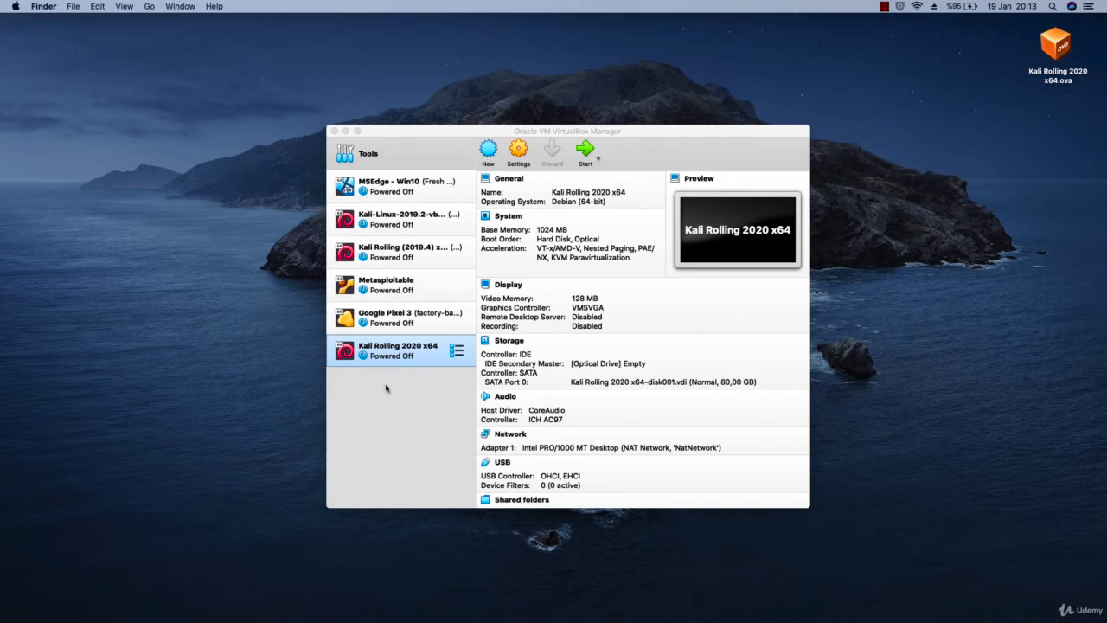
- Open the settings of the Kali Rolling 2020 x64 machine and select Linux as its type and Debian (64-bit) as its version
left_click(403, 351)
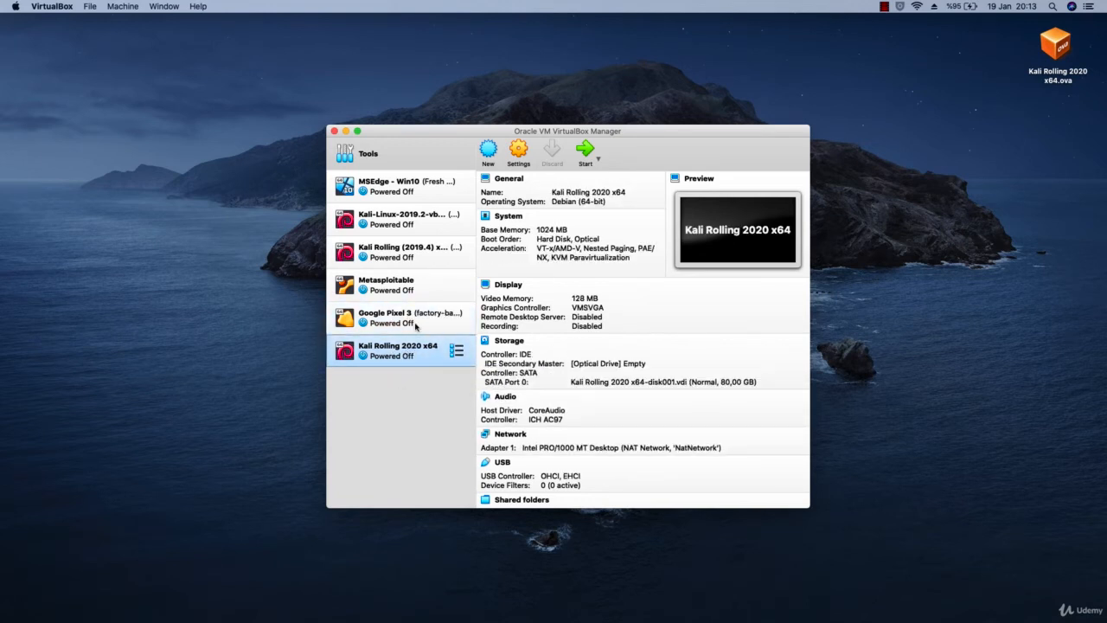
left_click(519, 154)
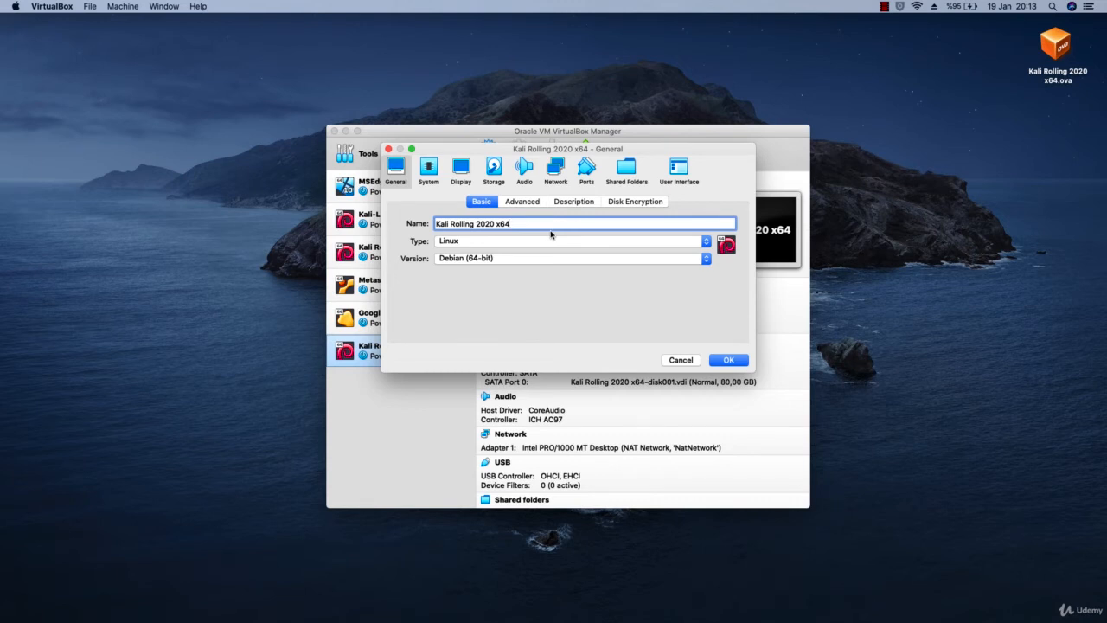
left_click_drag(527, 149, 525, 140)
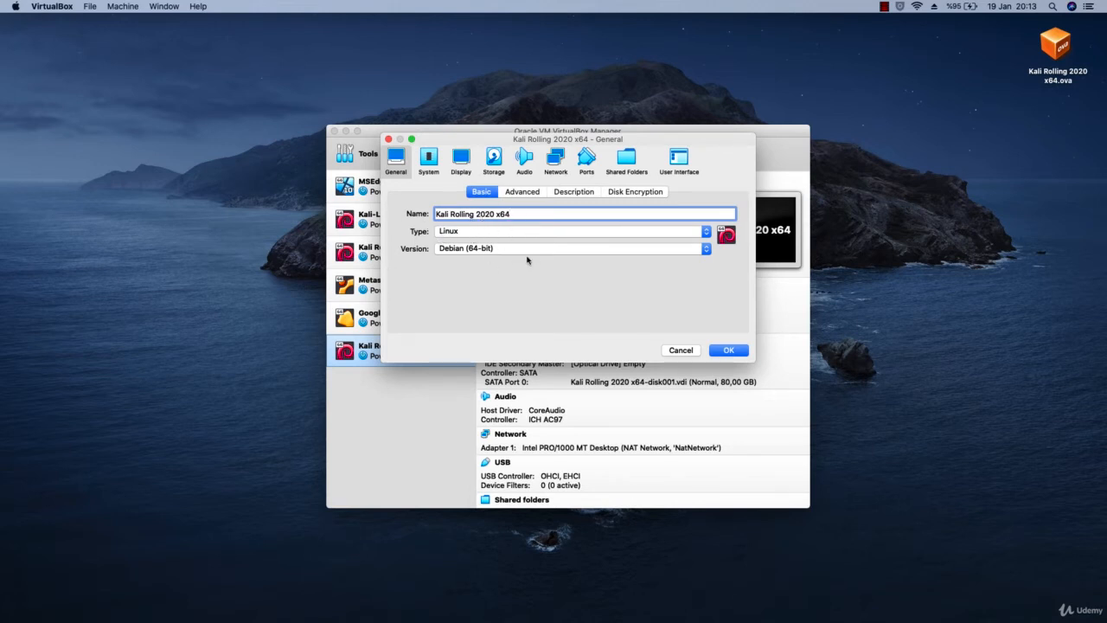
left_click(542, 235)
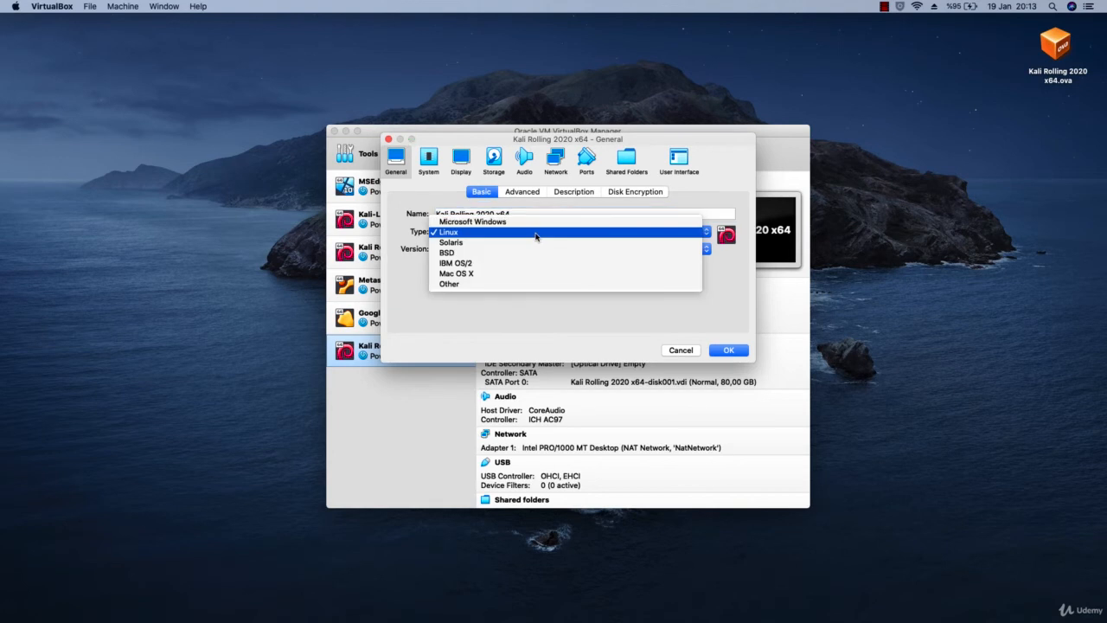
left_click(473, 233)
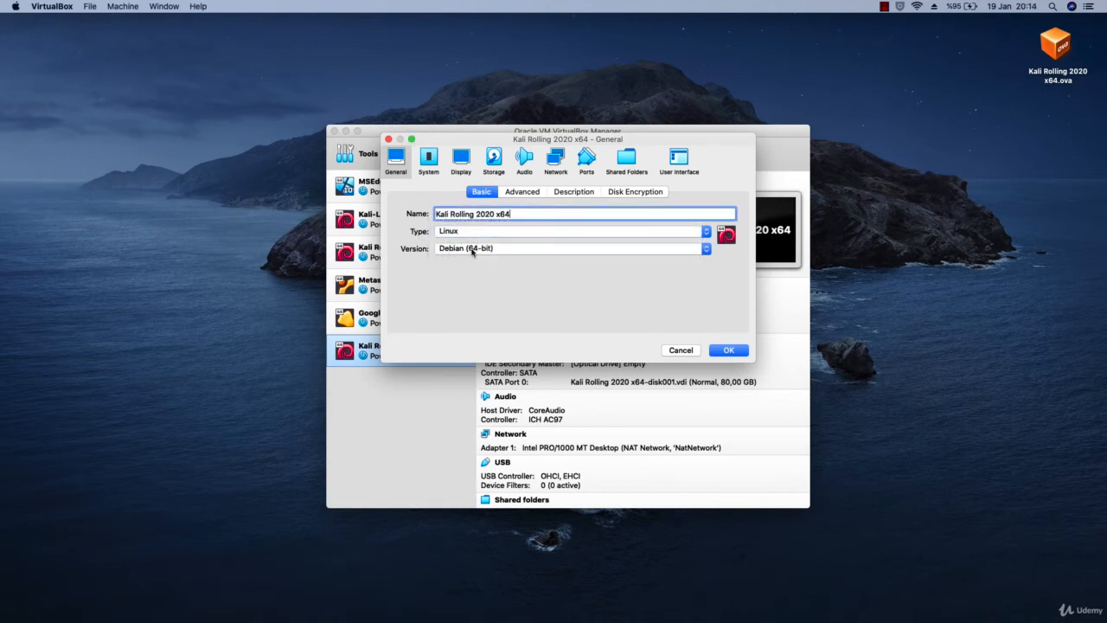
left_click(472, 250)
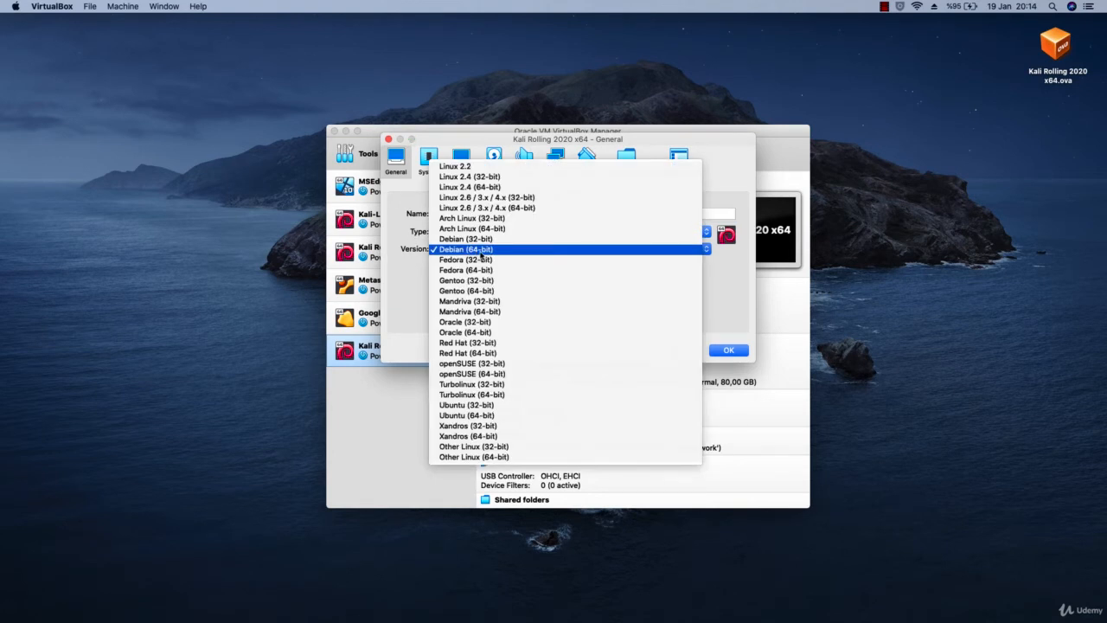
left_click(482, 250)
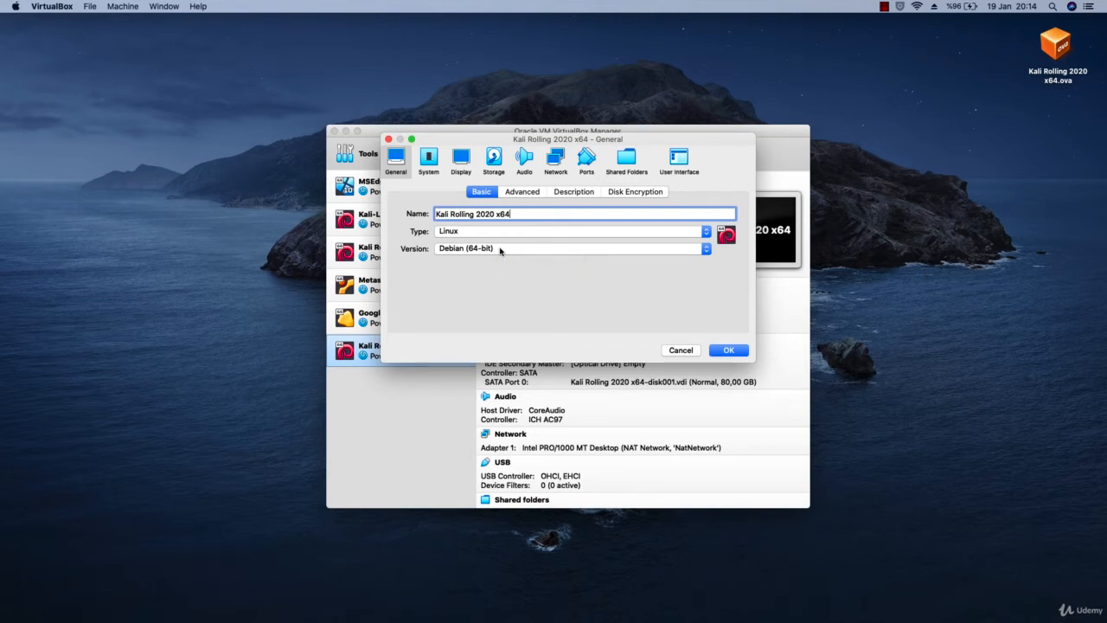
left_click(500, 250)
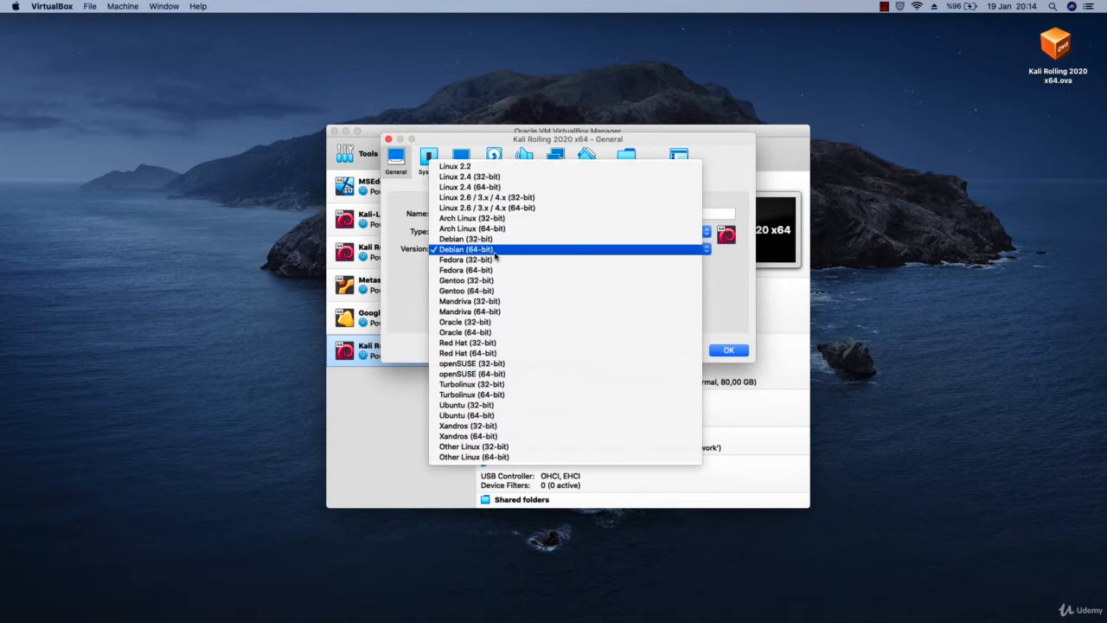
left_click(498, 250)
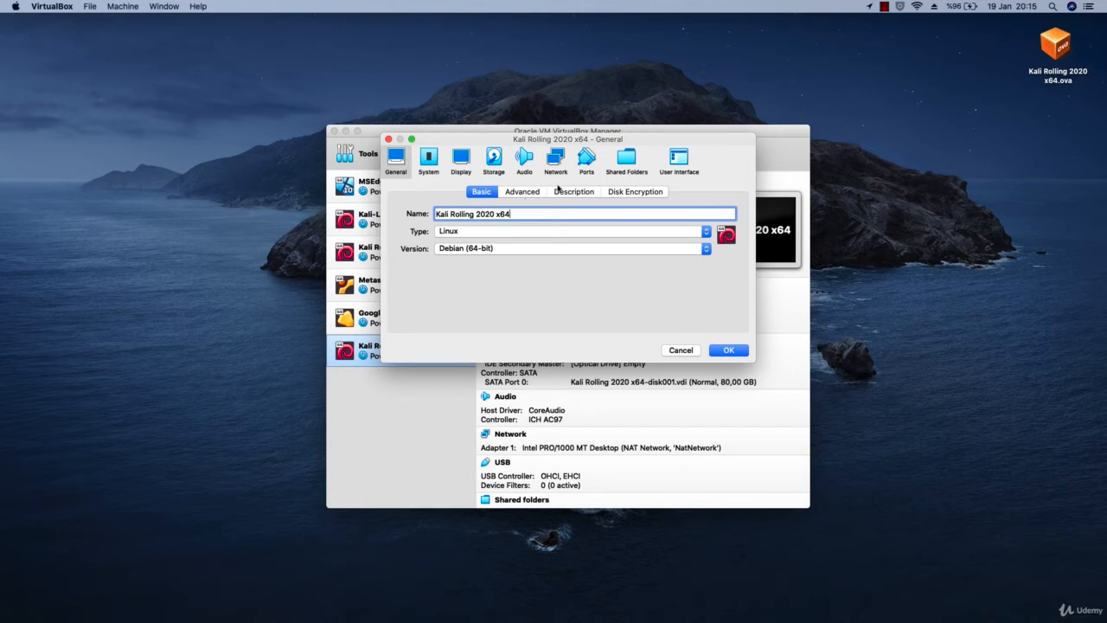
- Examine the machine's advanced, description and disk encryption settings, and return to the basic general settings
left_click(530, 193)
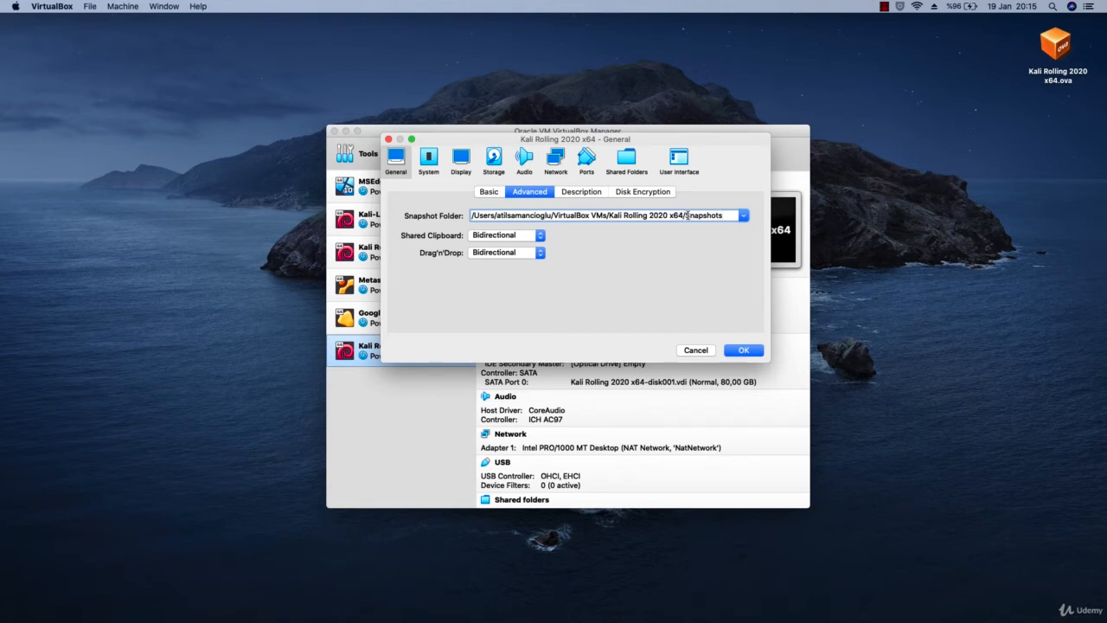
left_click(588, 192)
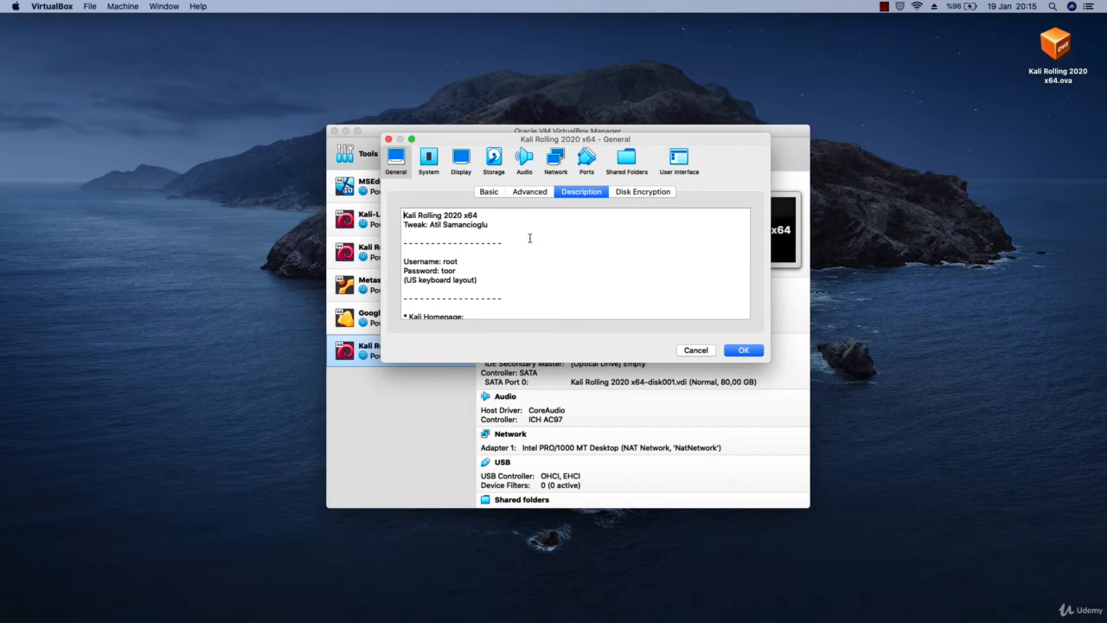
left_click_drag(431, 224, 461, 222)
left_click(462, 224)
left_click(1071, 151)
left_click(542, 298)
left_click(674, 194)
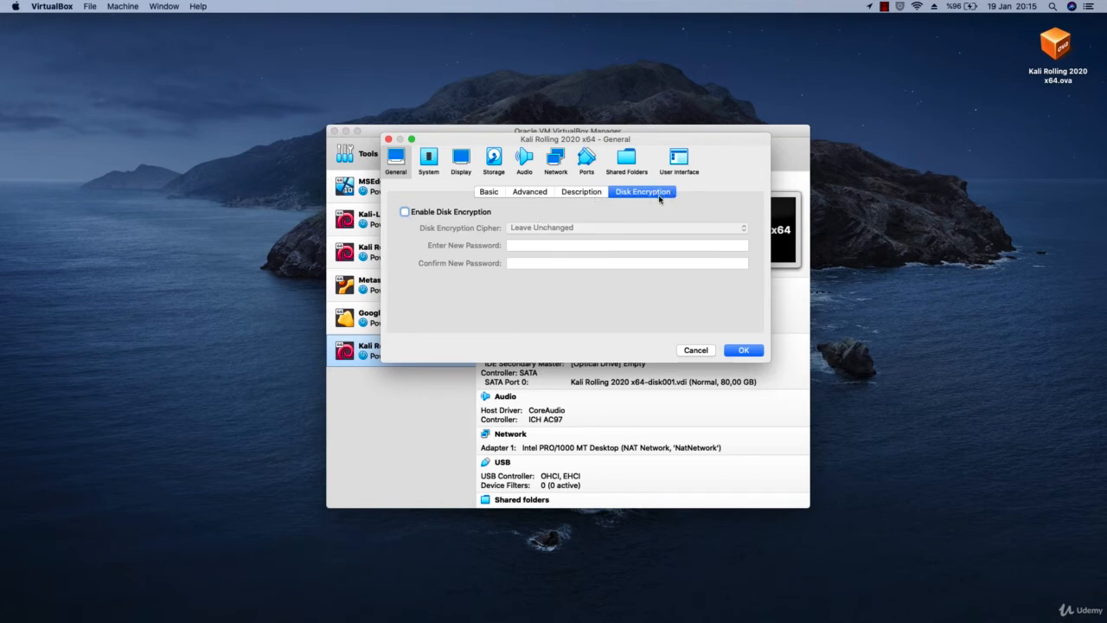
left_click(481, 194)
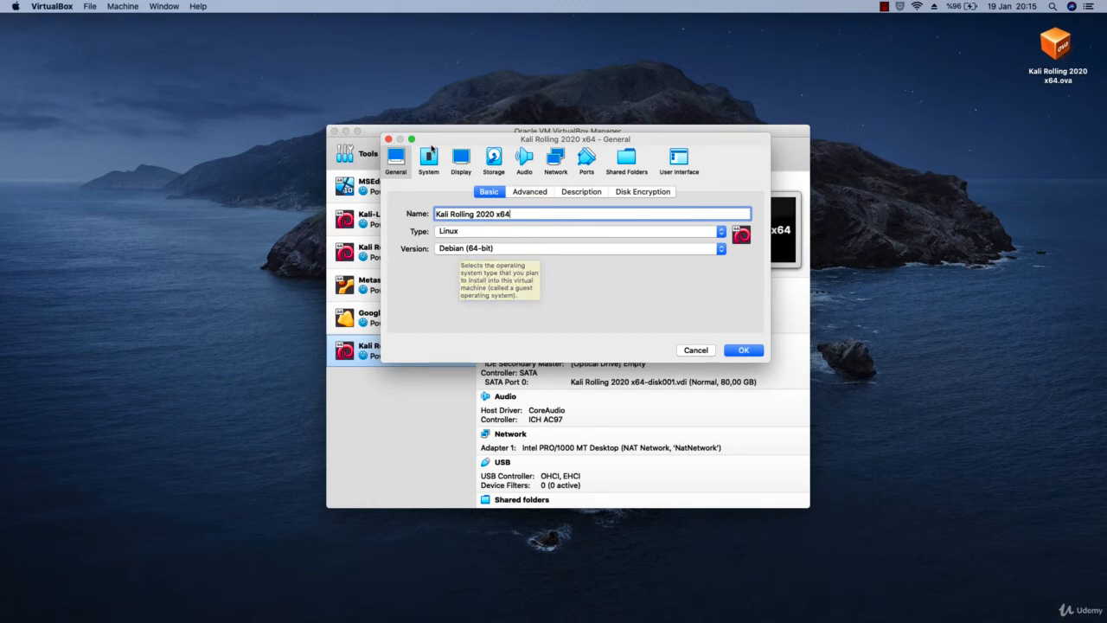
- Set the virtual machine's base memory to 1024 MB in the system settings
left_click(429, 156)
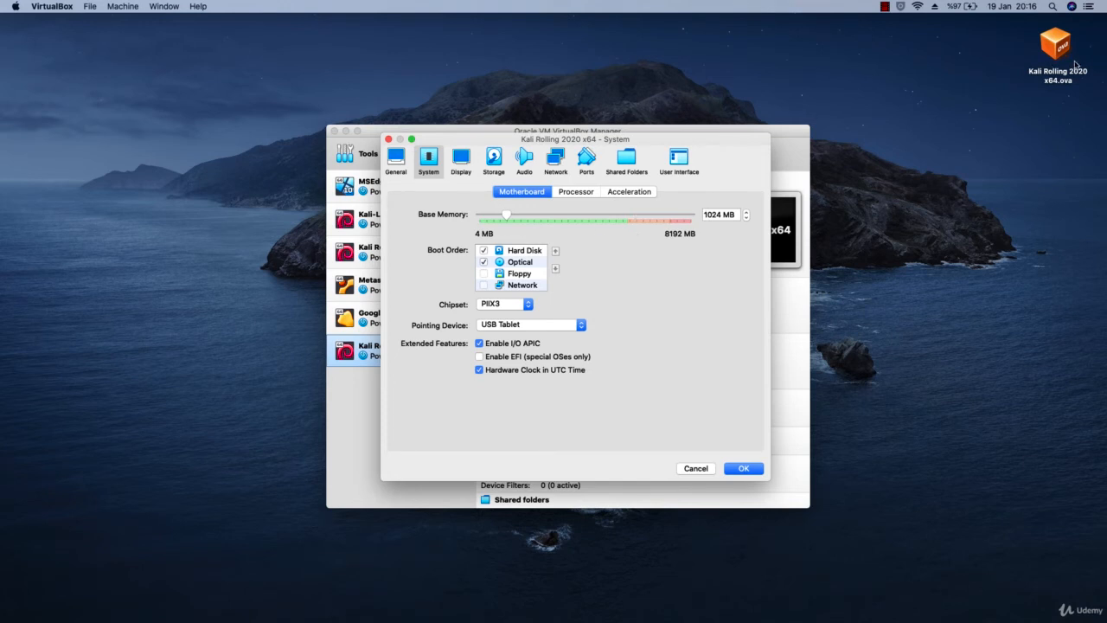
left_click(679, 158)
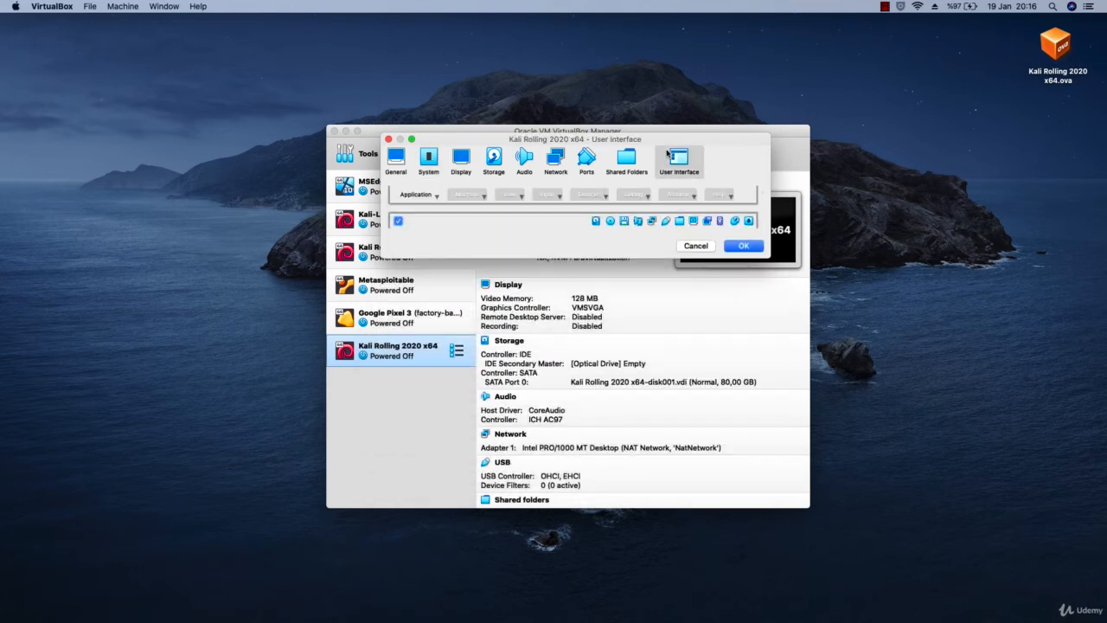
left_click(439, 175)
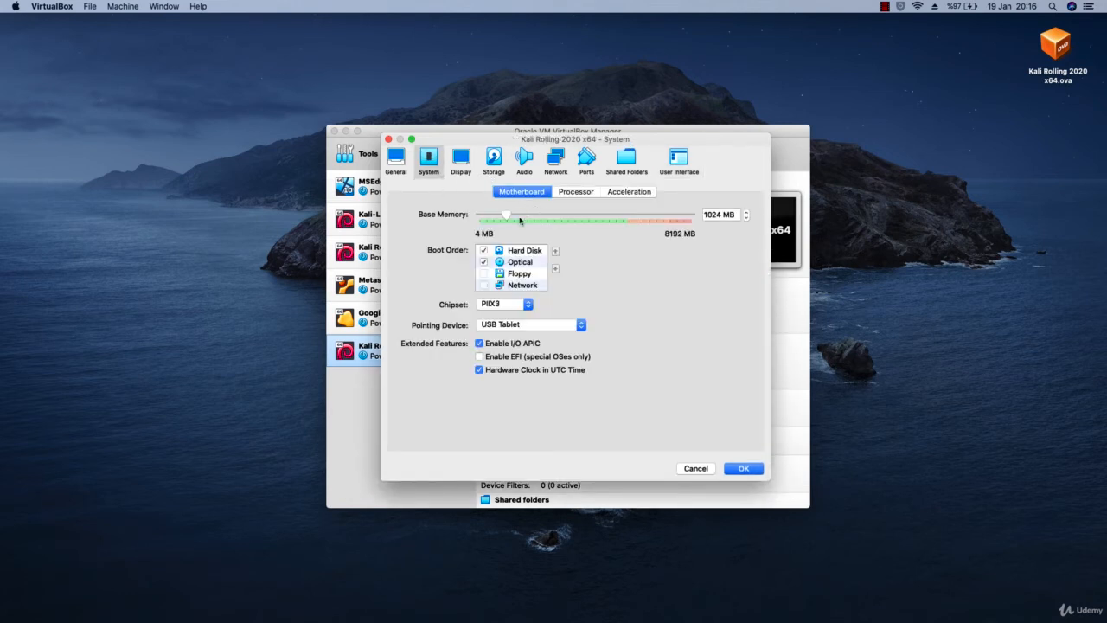
double_click(713, 215)
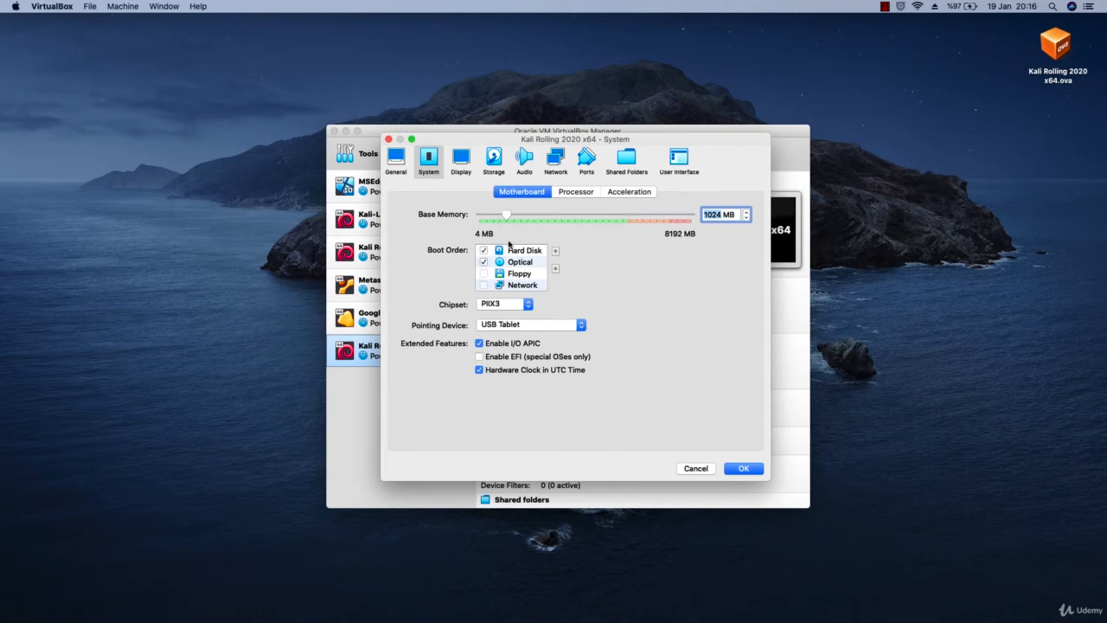
left_click_drag(507, 217, 508, 216)
type("1024")
- Examine the machine's processor and acceleration settings, and its display, storage and audio settings
left_click(579, 192)
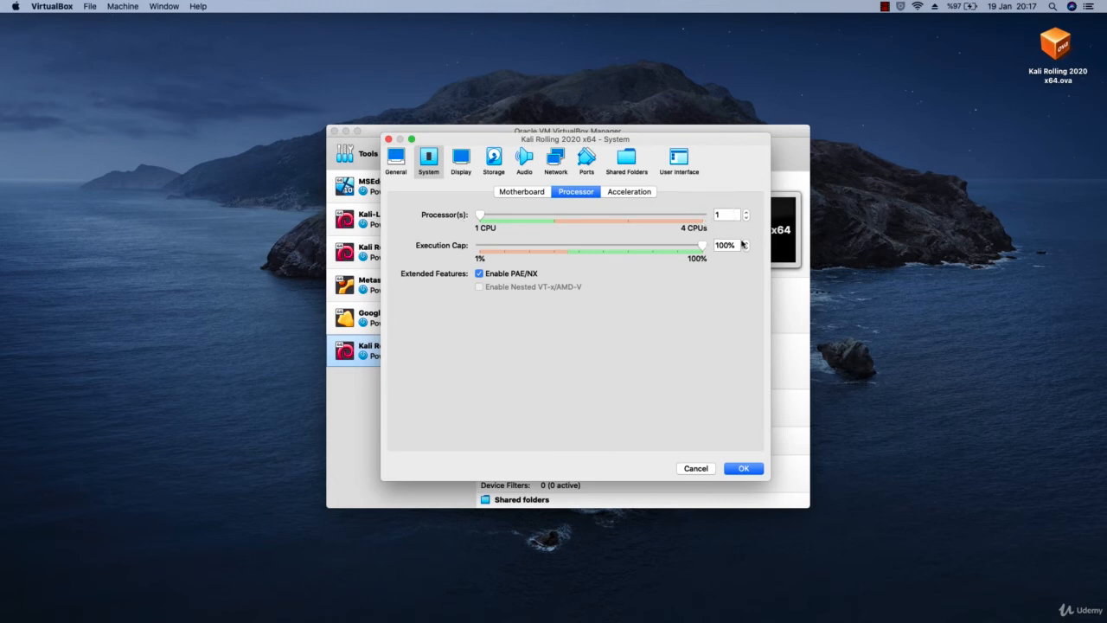
mouse_move(741, 245)
mouse_move(534, 275)
left_click(638, 194)
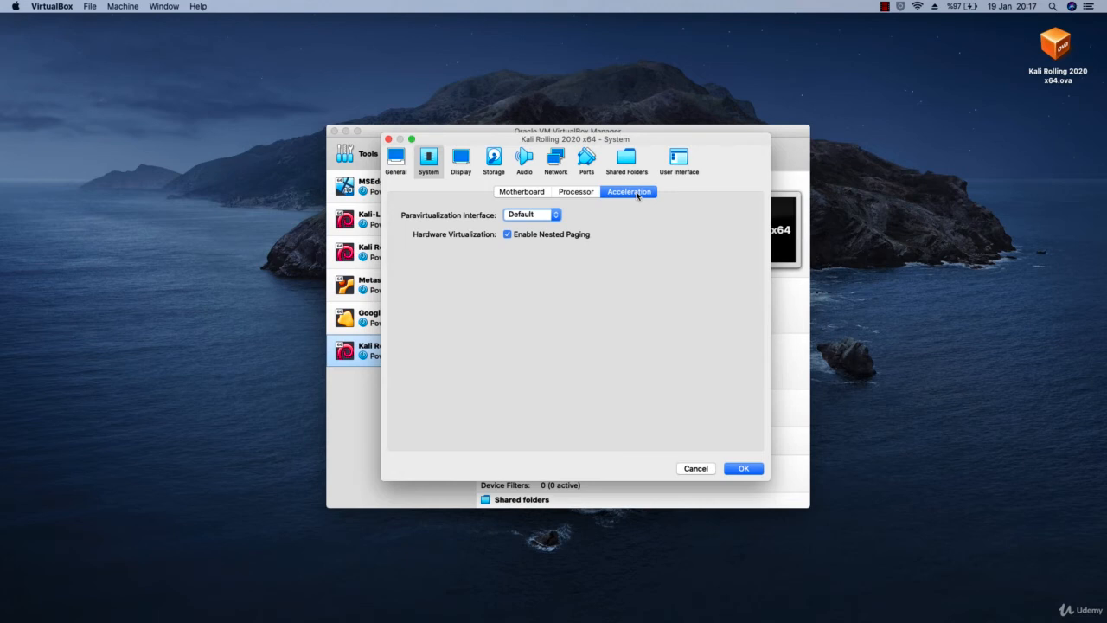
left_click(539, 192)
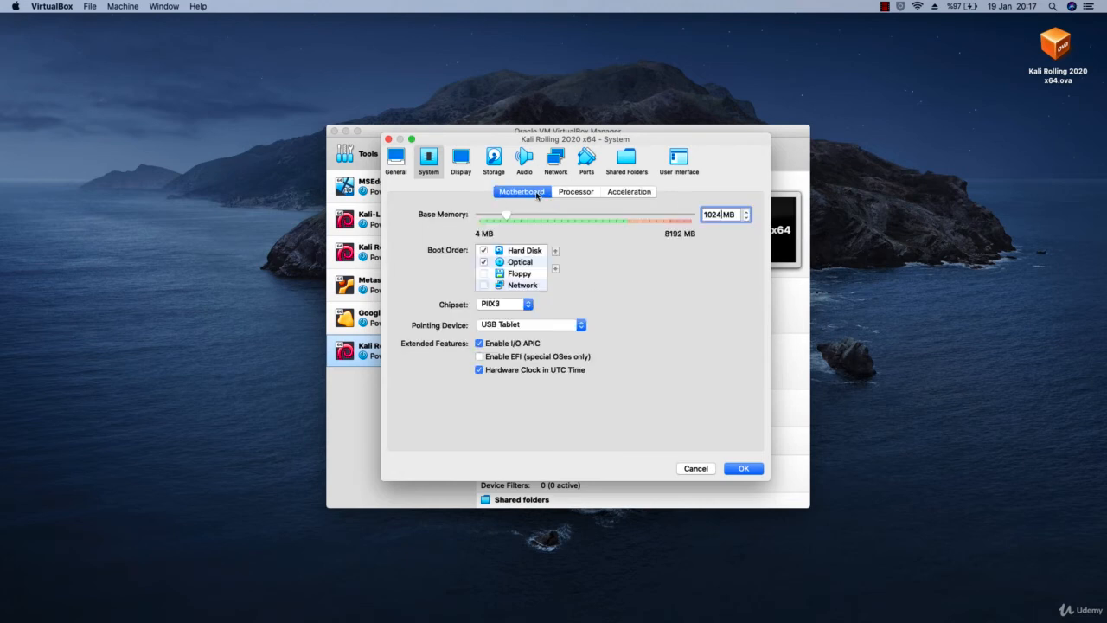
left_click(467, 169)
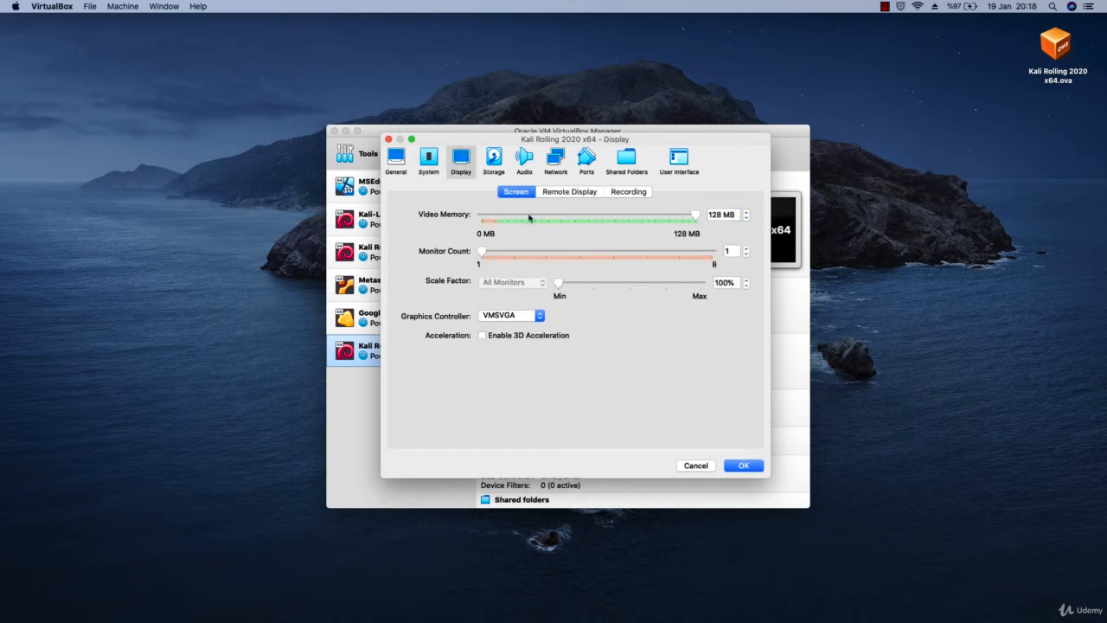
left_click(502, 163)
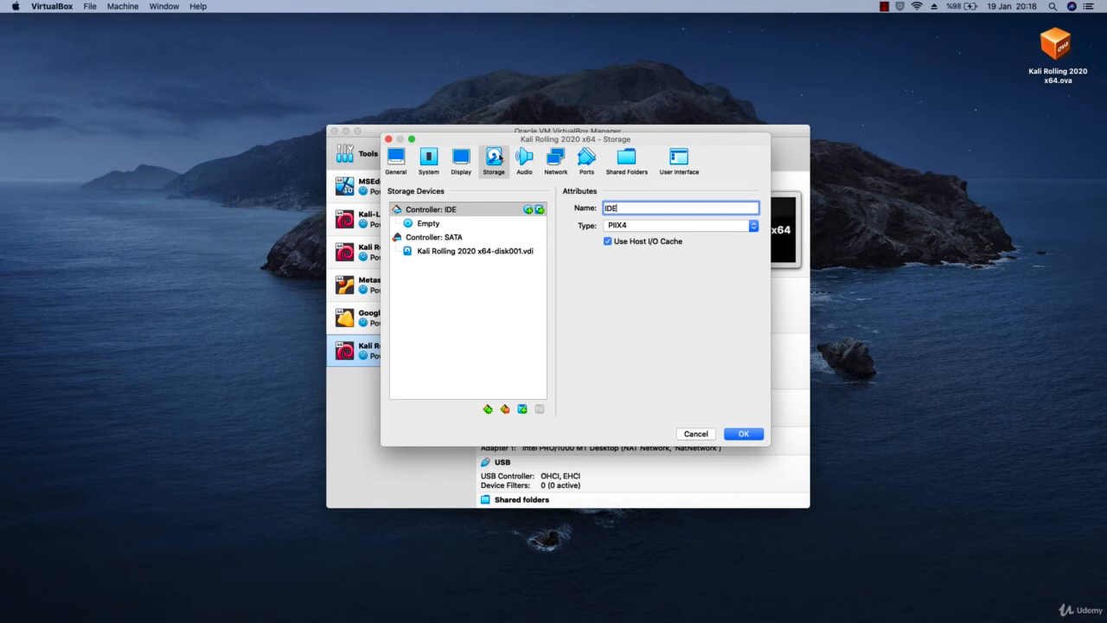
left_click(523, 161)
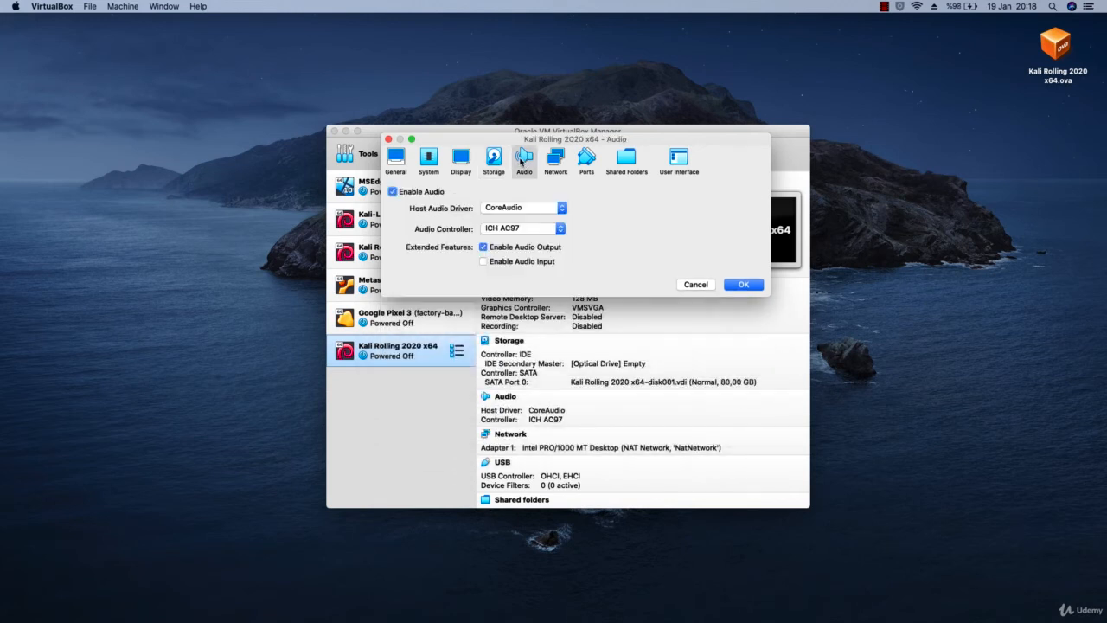
- Attach the machine's network adapter 1 to NAT Network, trying NAT first, and select NatNetwork as the network name
left_click(558, 160)
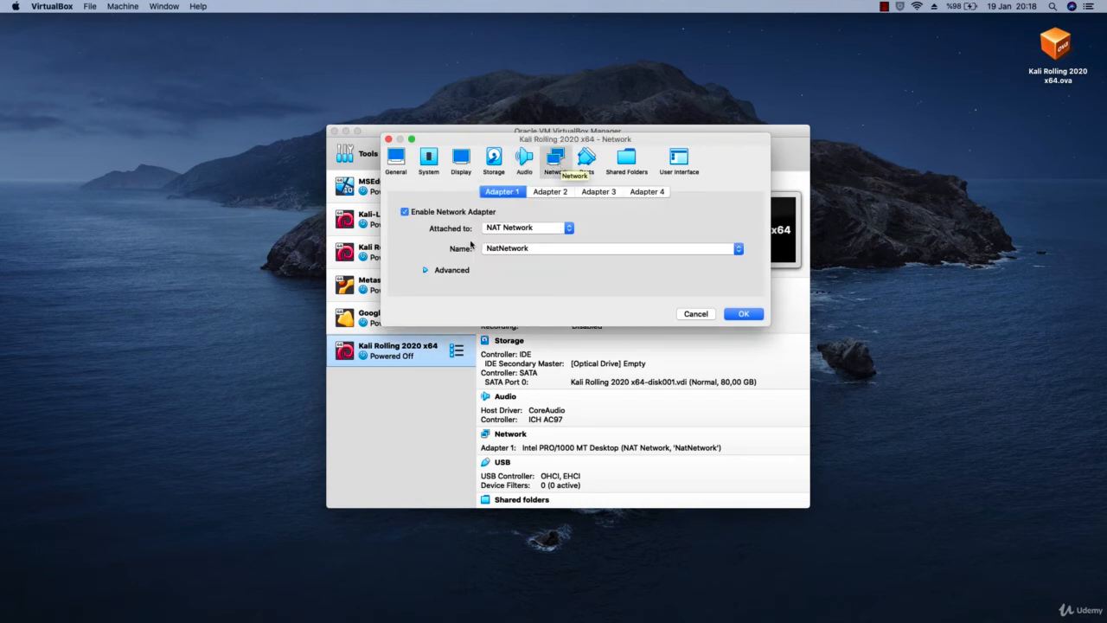
left_click(527, 230)
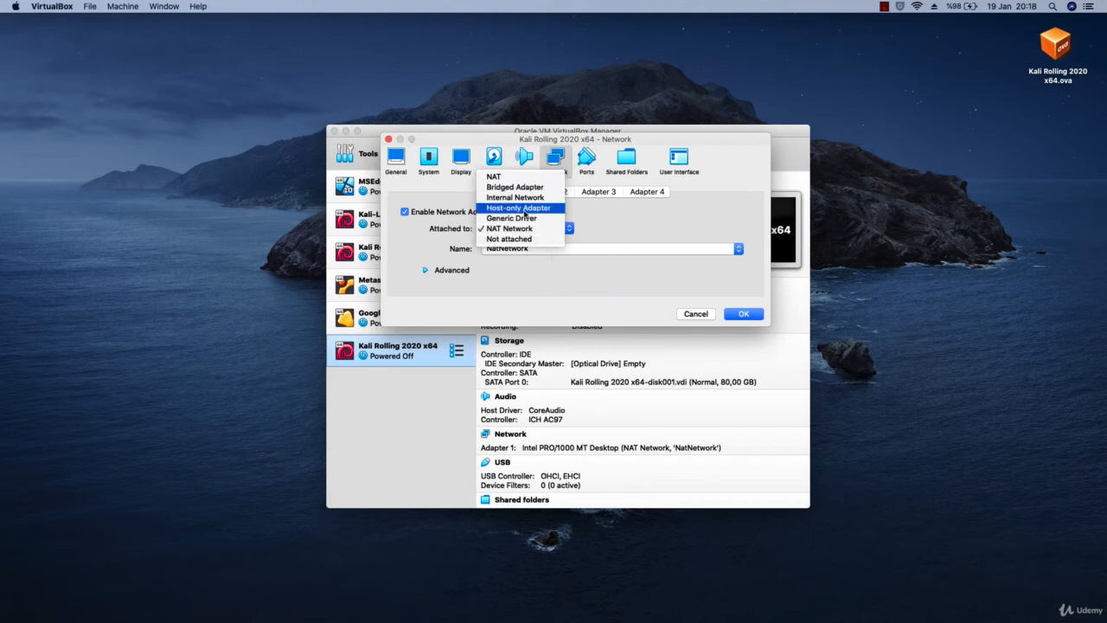
left_click(525, 177)
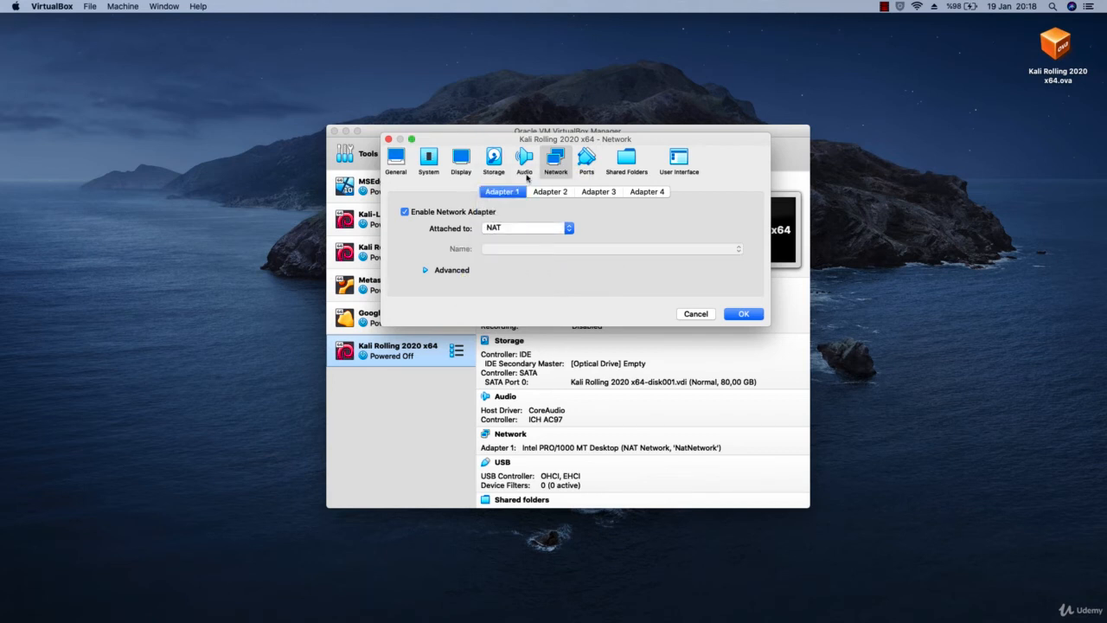
left_click(531, 231)
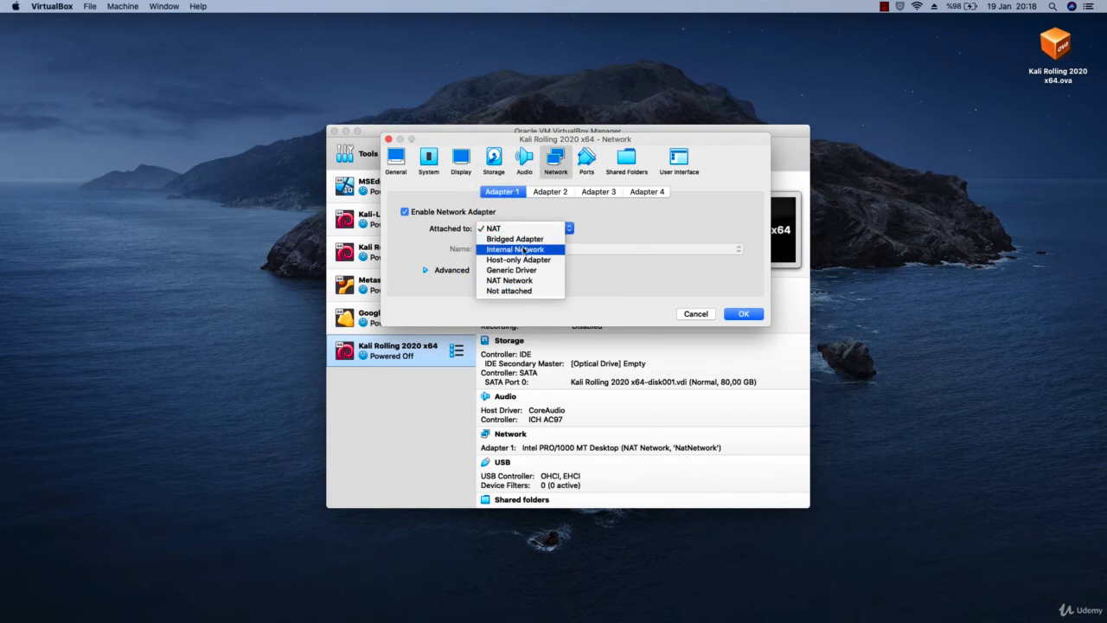
left_click(532, 281)
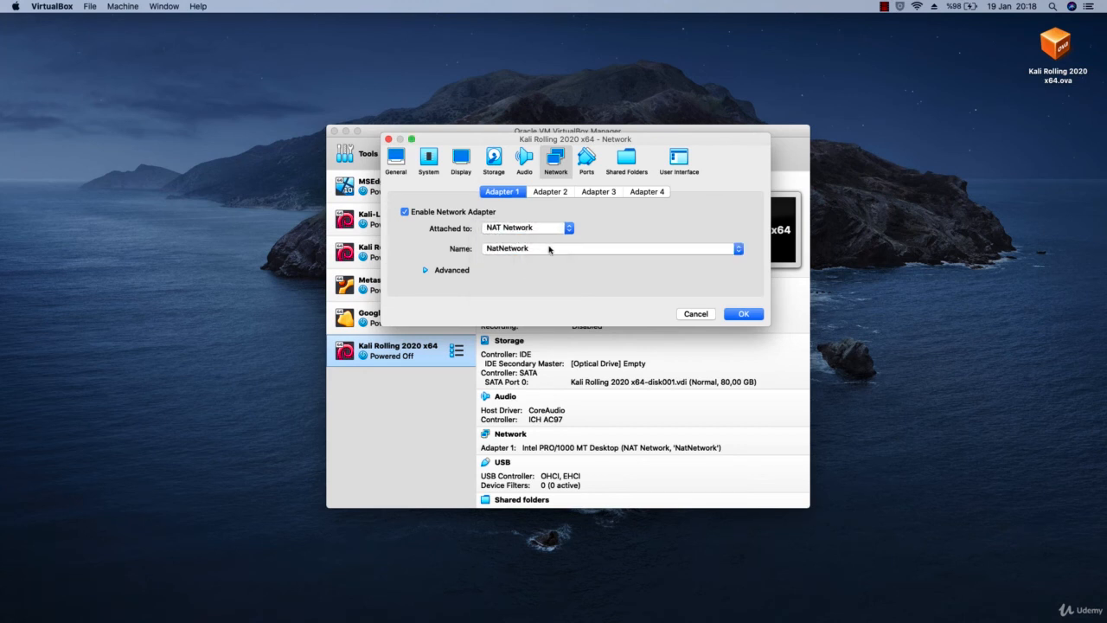
left_click(510, 249)
left_click(512, 251)
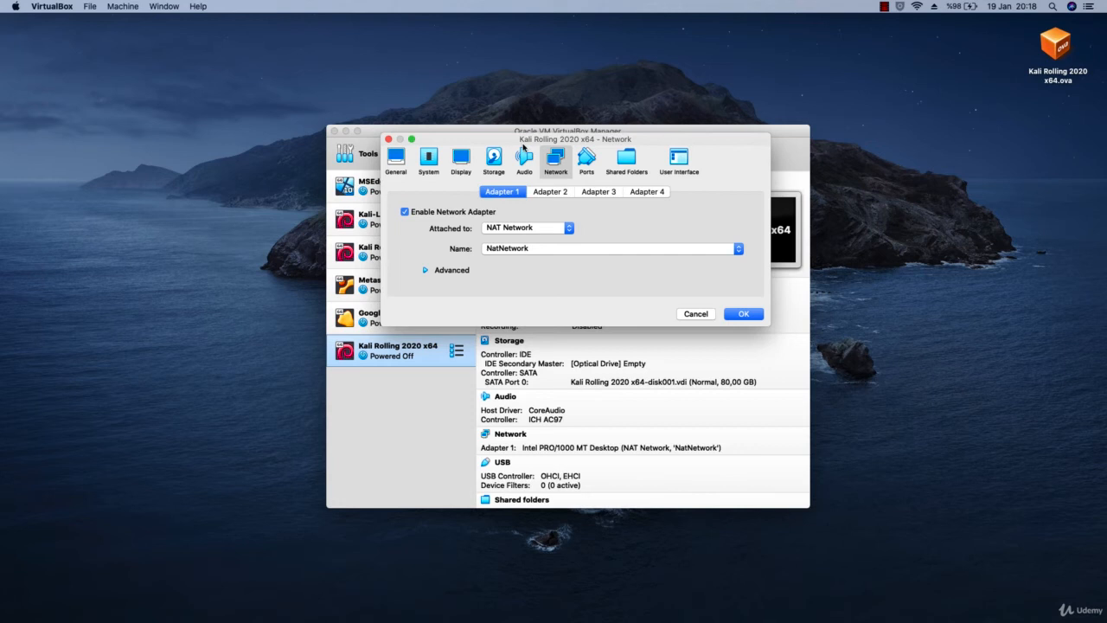
left_click(524, 230)
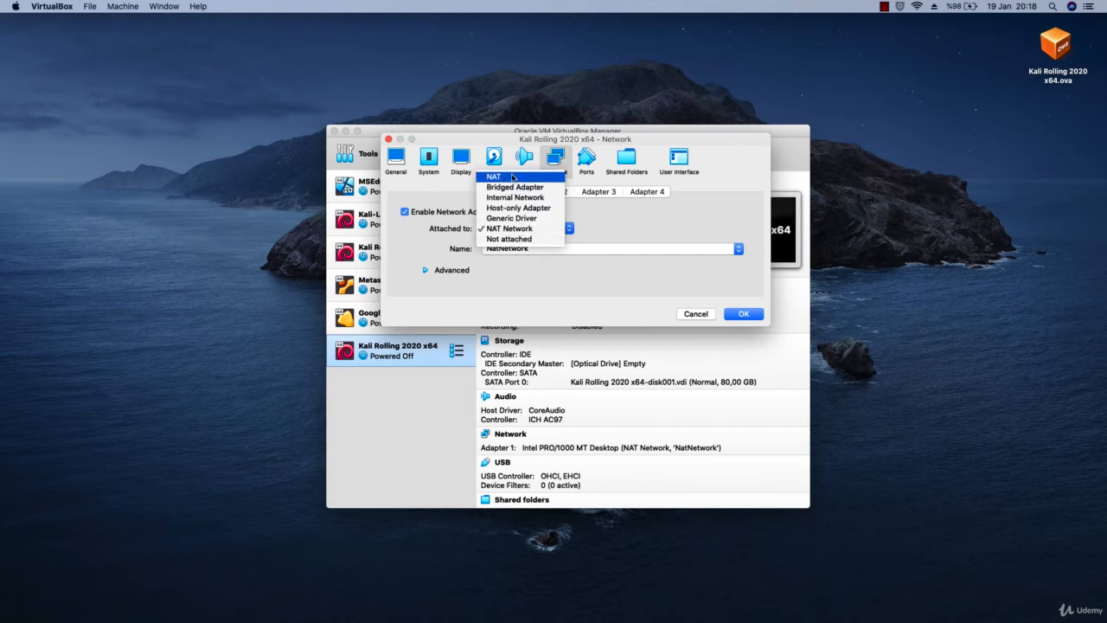
left_click(511, 229)
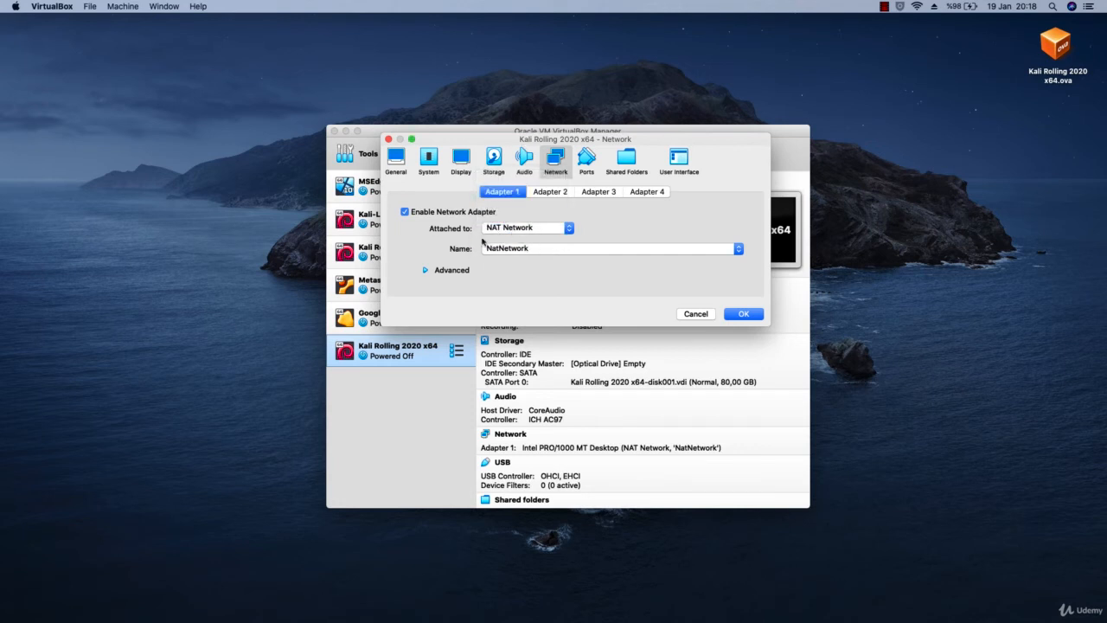
left_click(521, 248)
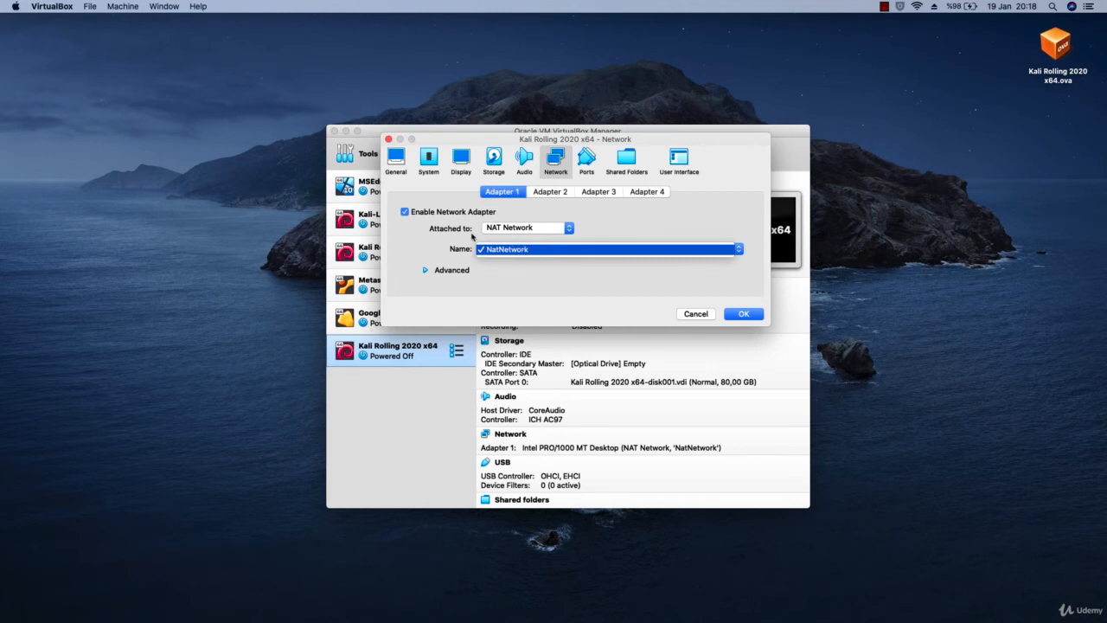
left_click(517, 252)
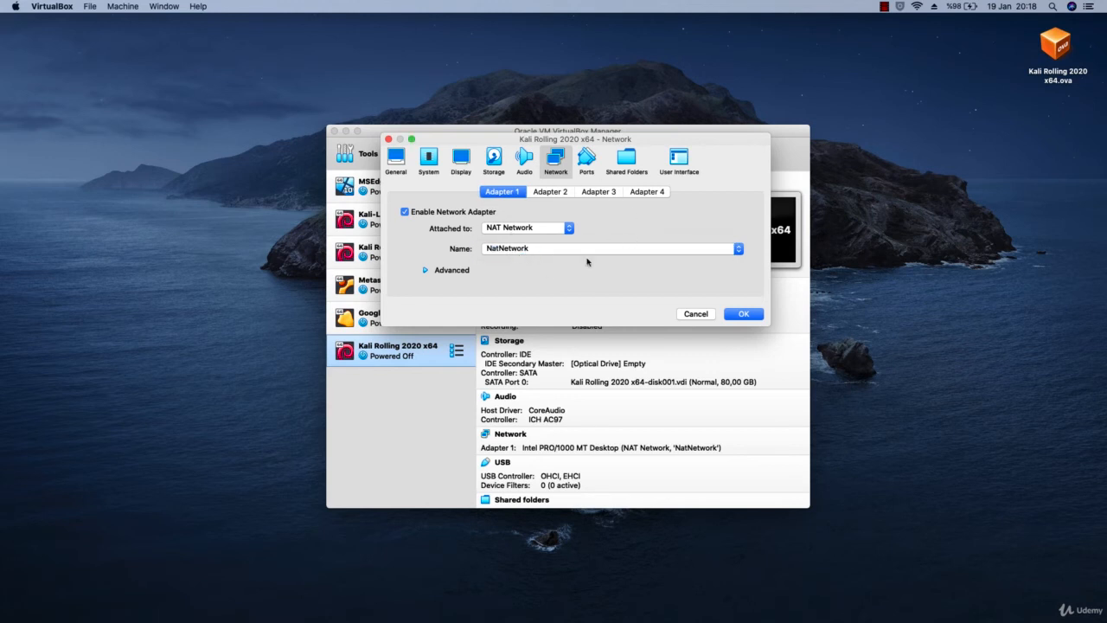
- Set the promiscuous mode of network adapter 1 to Allow All in its advanced options and save the machine's settings
left_click(427, 271)
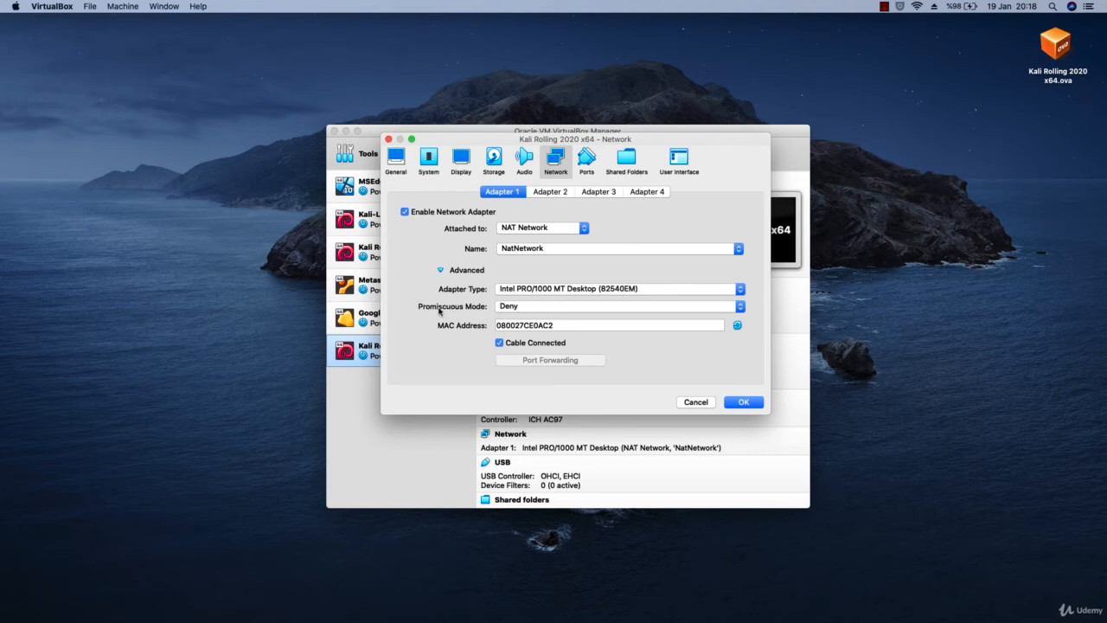
left_click(526, 309)
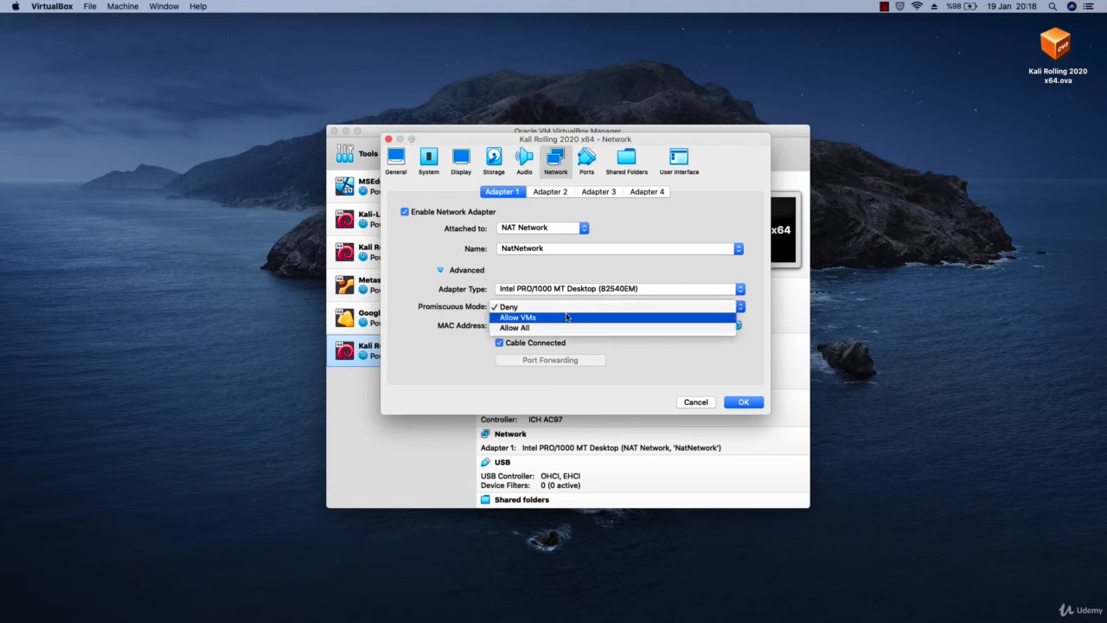
left_click(504, 330)
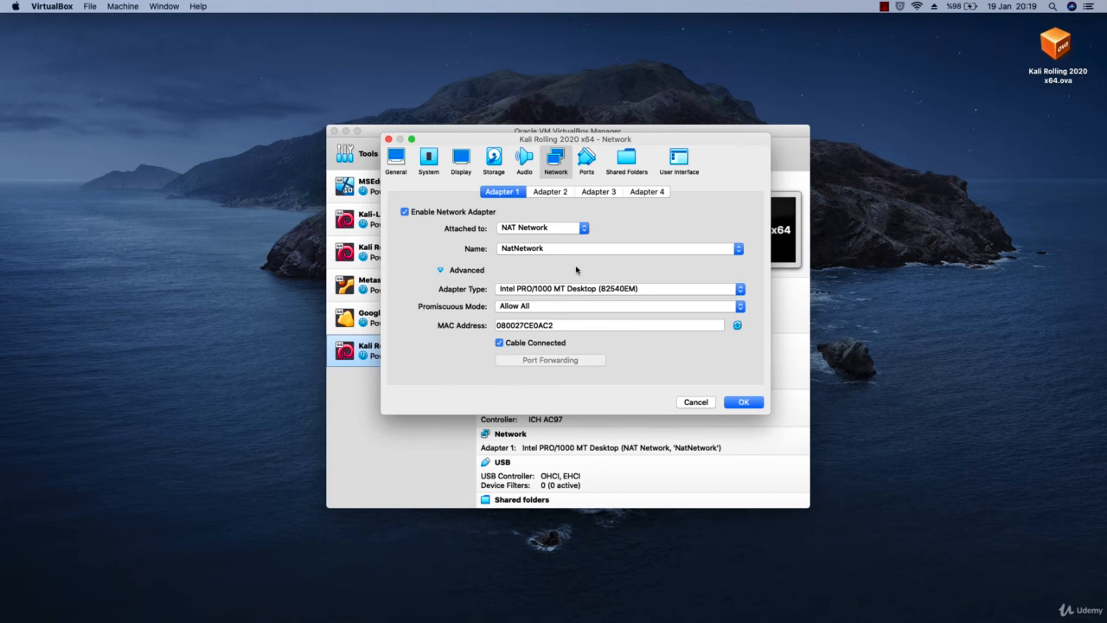
left_click(744, 403)
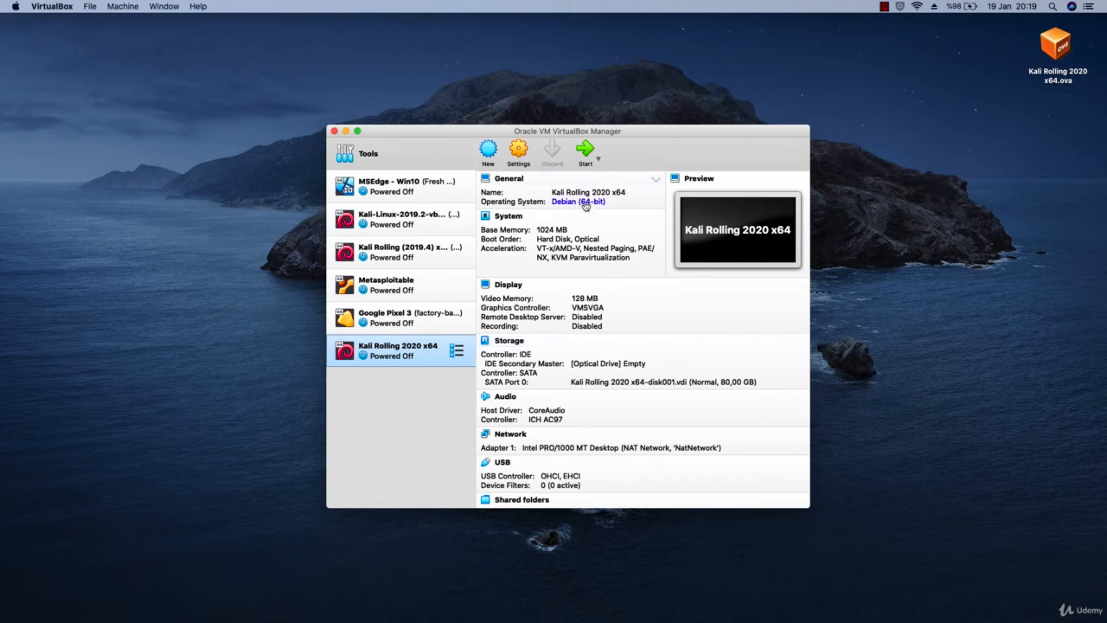
- Start the Kali Rolling 2020 x64 machine and enlarge its window to fill the screen
left_click(586, 152)
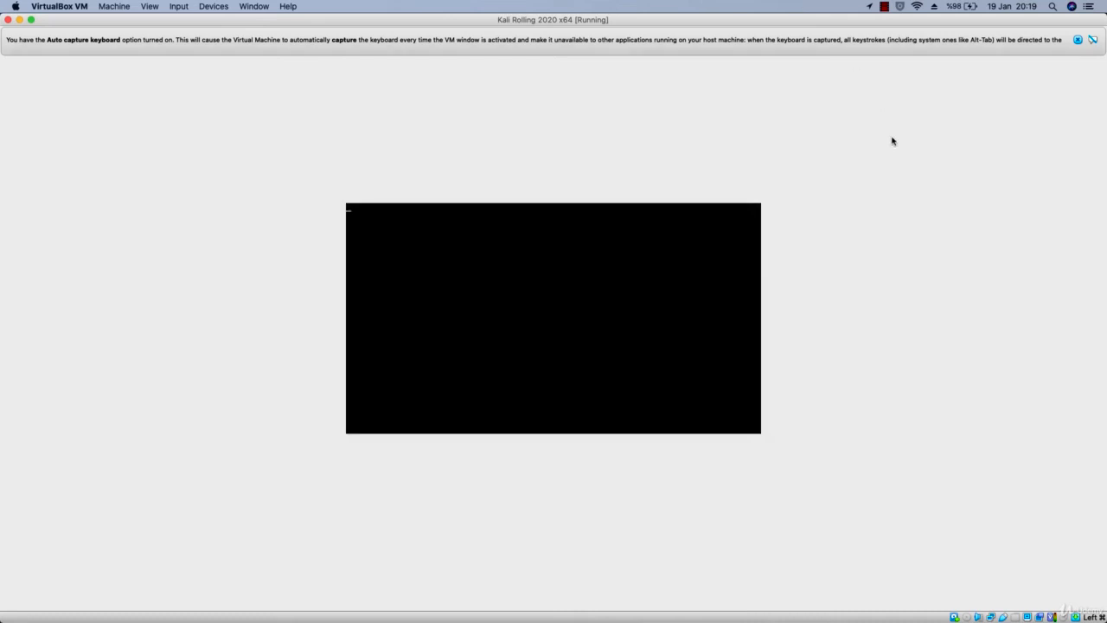
left_click(1077, 40)
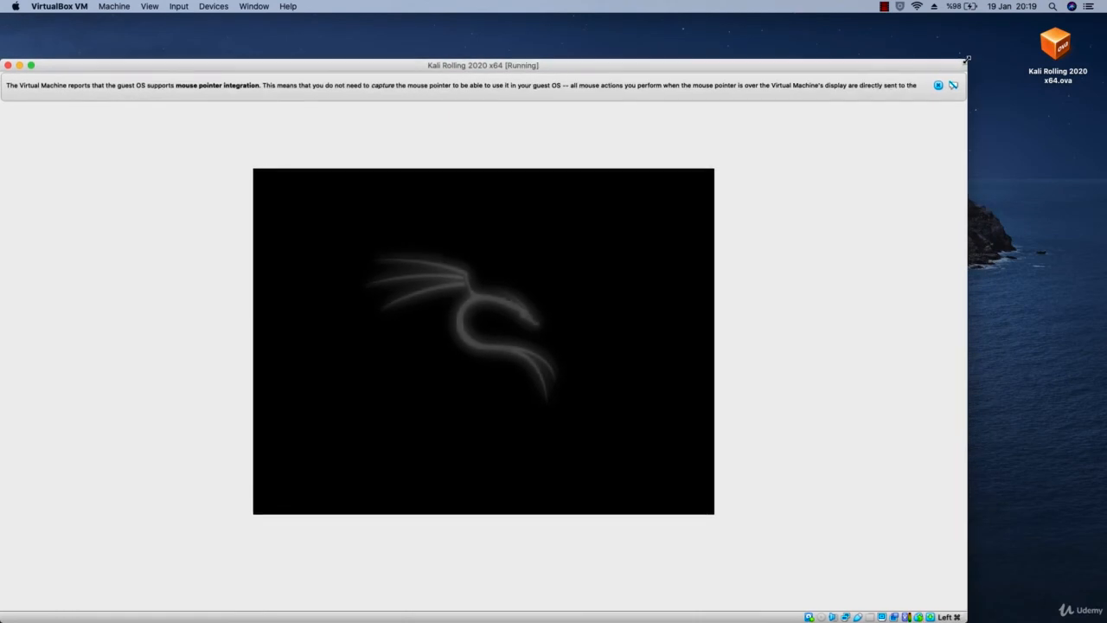
left_click_drag(915, 71, 952, 45)
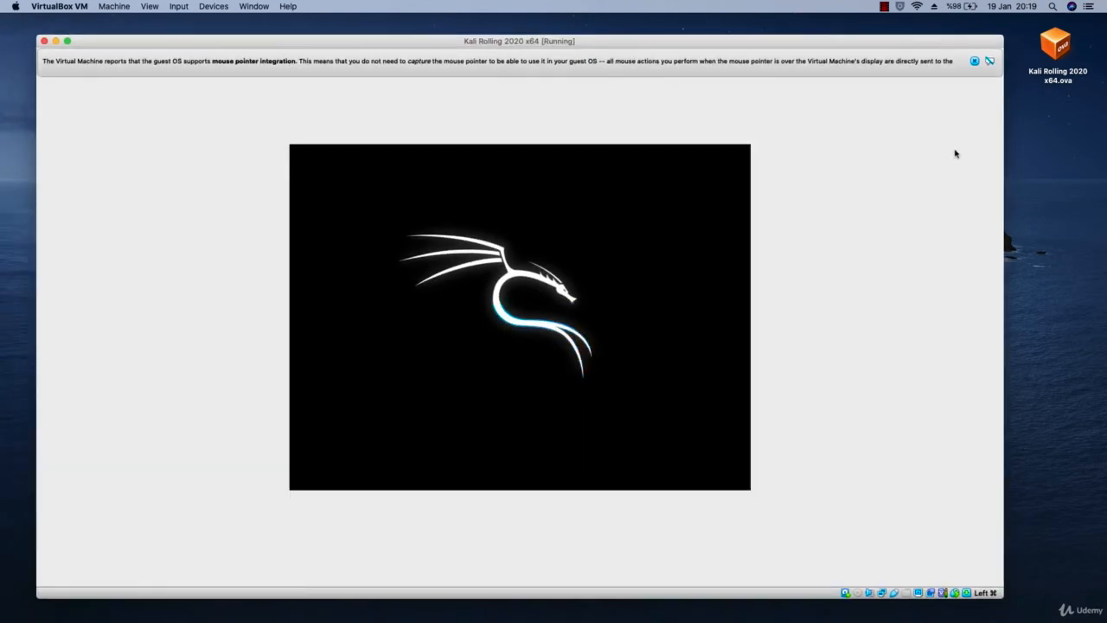
left_click(1050, 142)
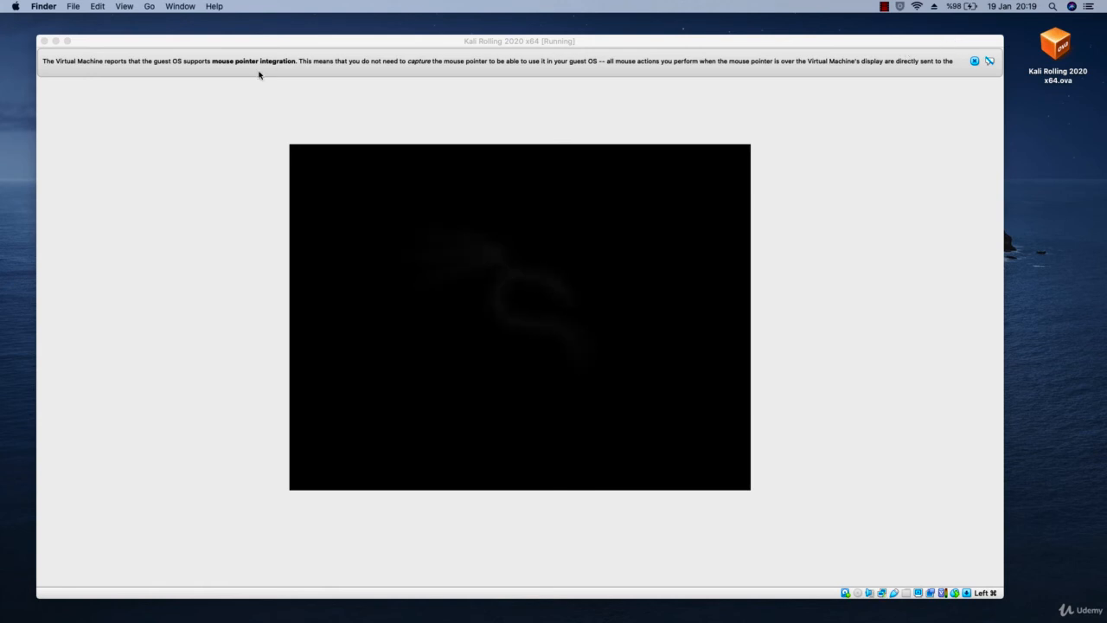
left_click(67, 41)
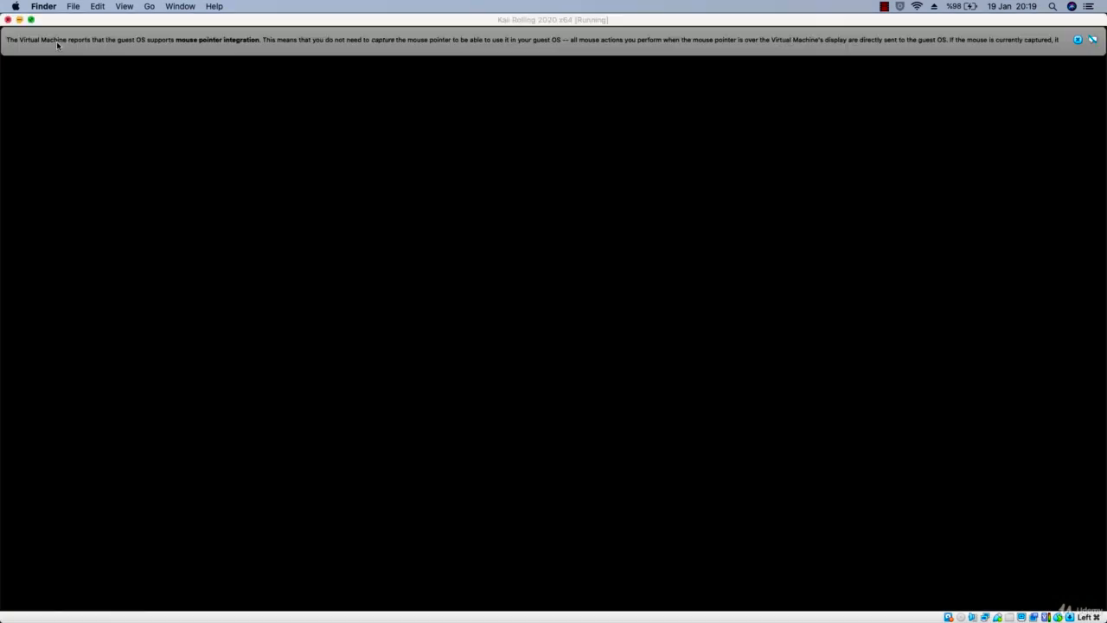
- Minimize and restore the running machine's window, and dismiss the mouse pointer integration notice
left_click(19, 19)
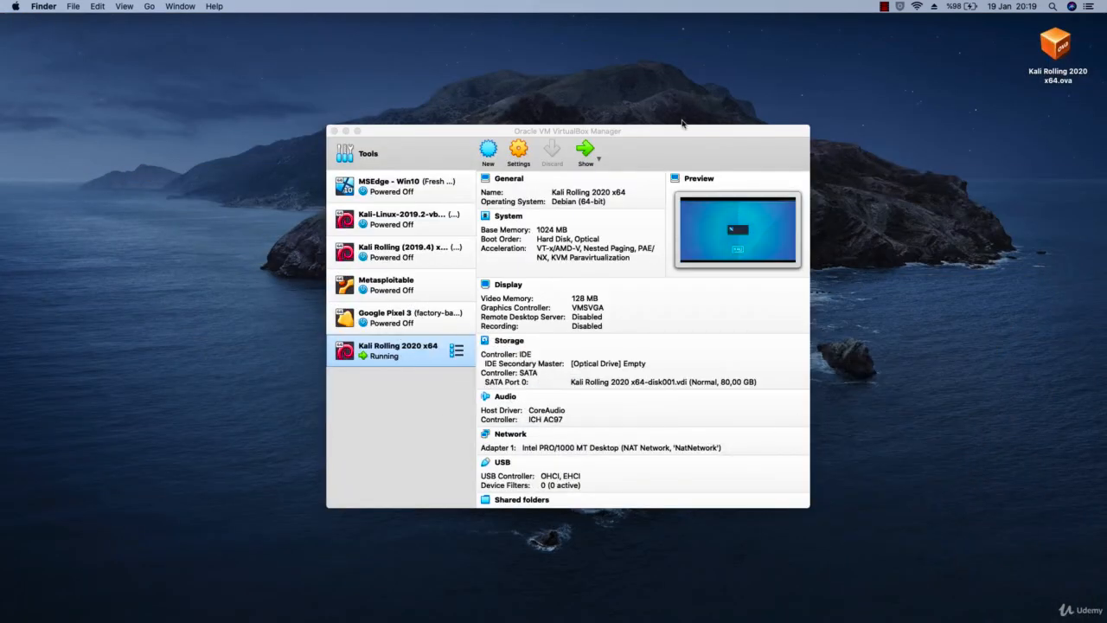
mouse_move(925, 616)
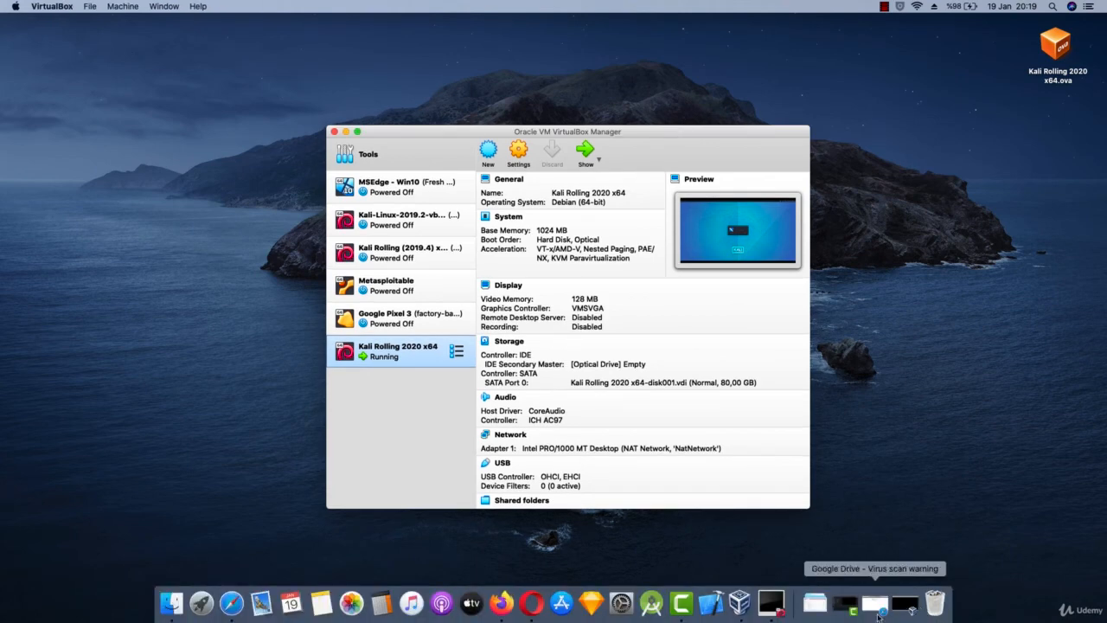
left_click(904, 606)
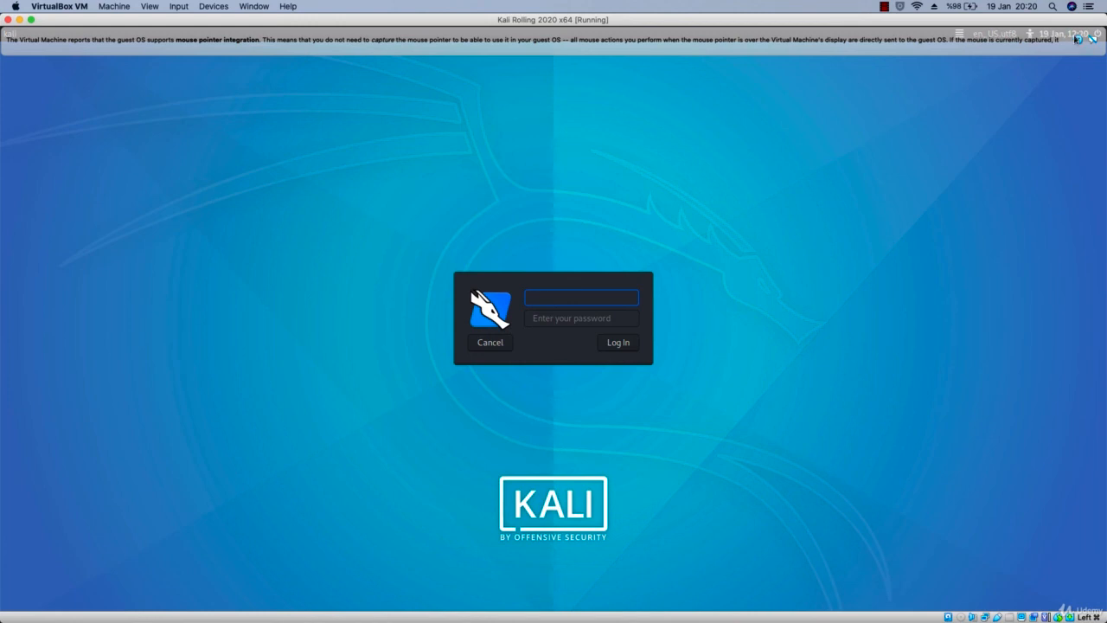
left_click(1078, 39)
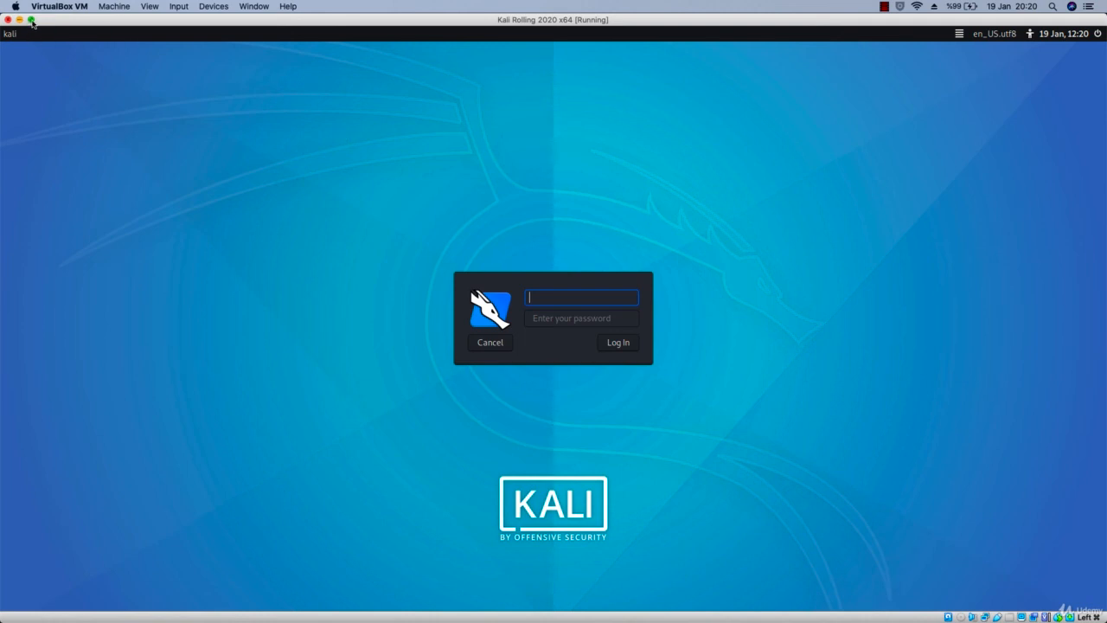
- Log in to Kali with the username root and the account password
mouse_move(31, 20)
left_click(581, 316)
left_click(582, 298)
type("ro")
key("BackSpace")
key("BackSpace")
left_click_drag(554, 300, 517, 298)
type("ro")
key("Tab")
type("t")
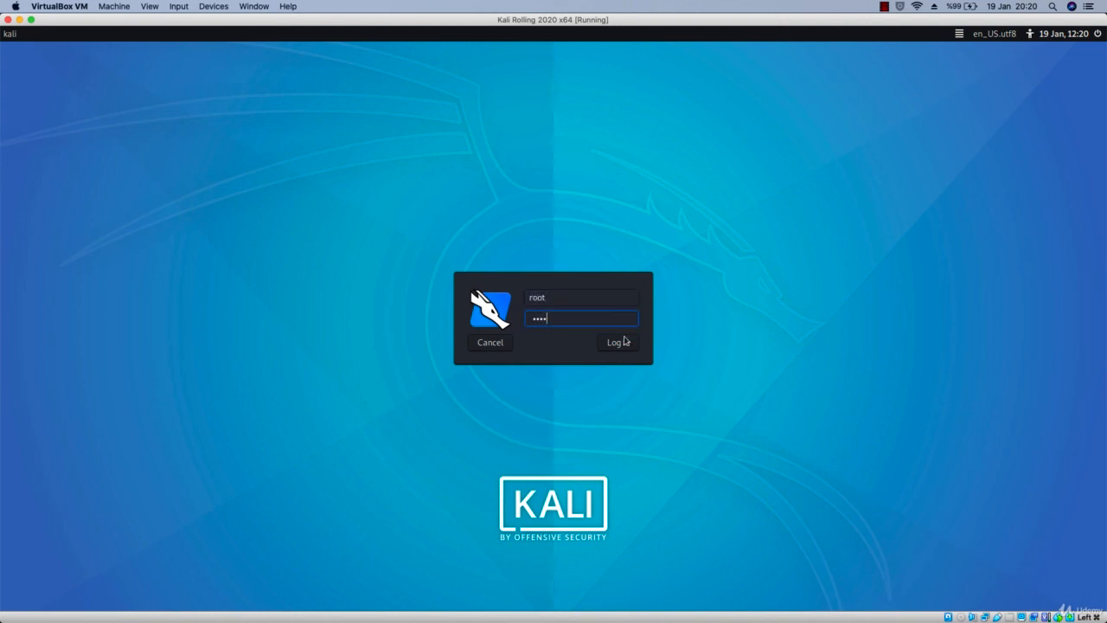
left_click(618, 344)
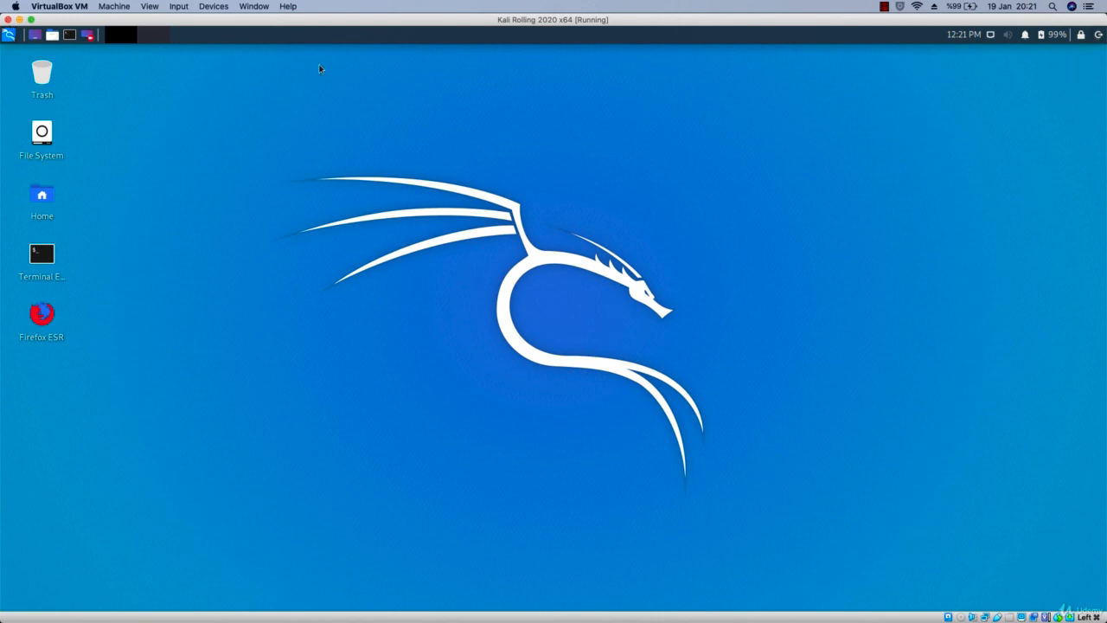
- Close the running Kali machine by powering it off
left_click(7, 19)
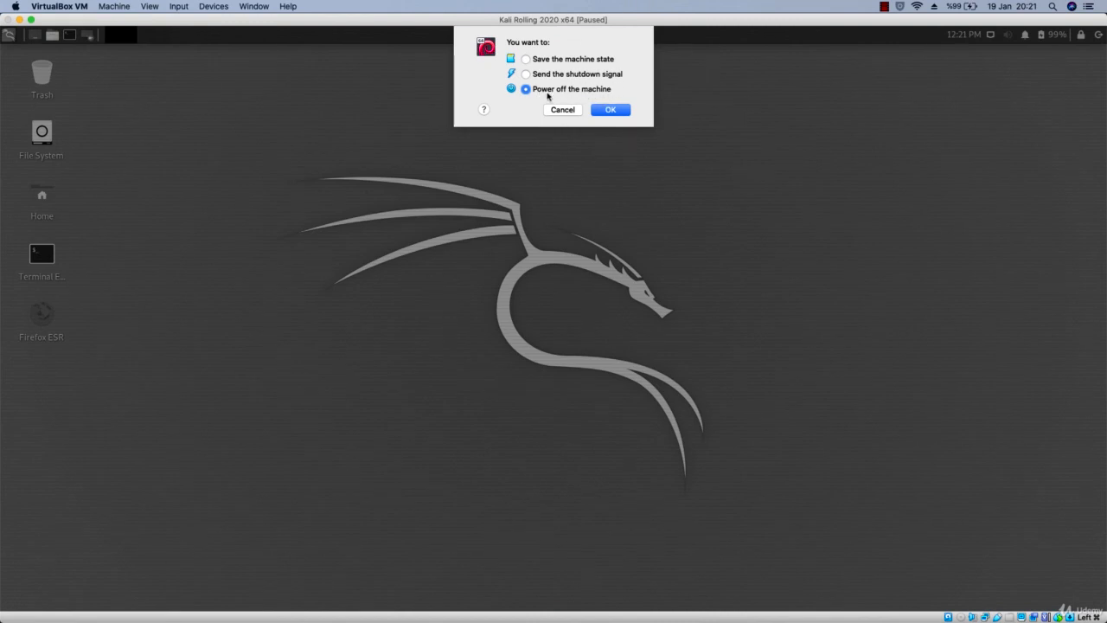
left_click(607, 110)
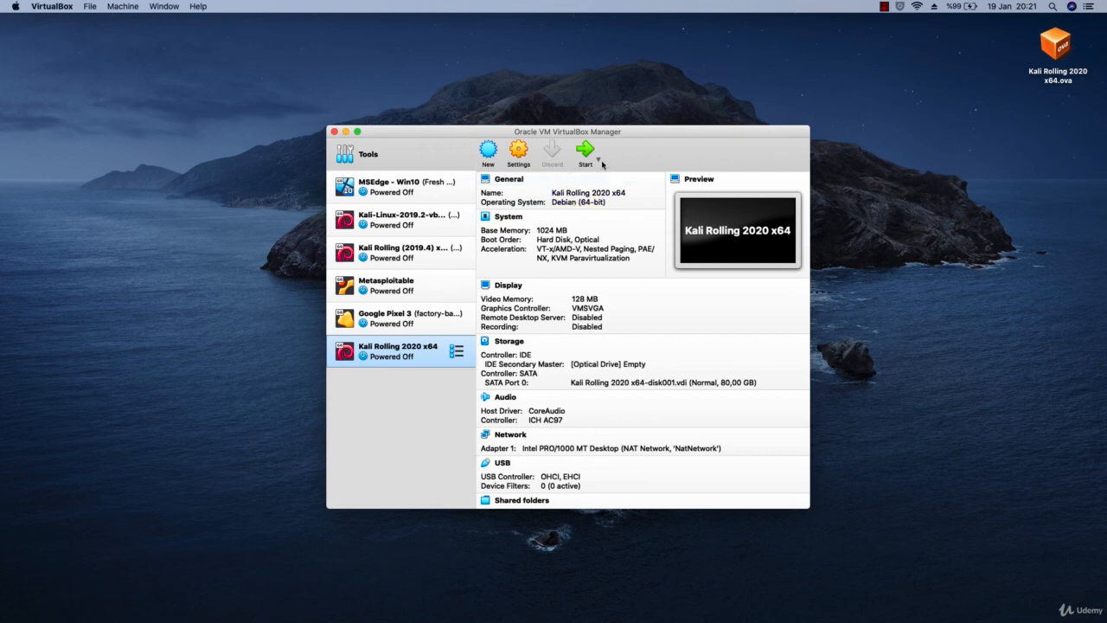
- Start the Kali Rolling 2020 x64 machine in headless mode and show its window, dismissing the keyboard capture notice
left_click_drag(556, 134, 558, 135)
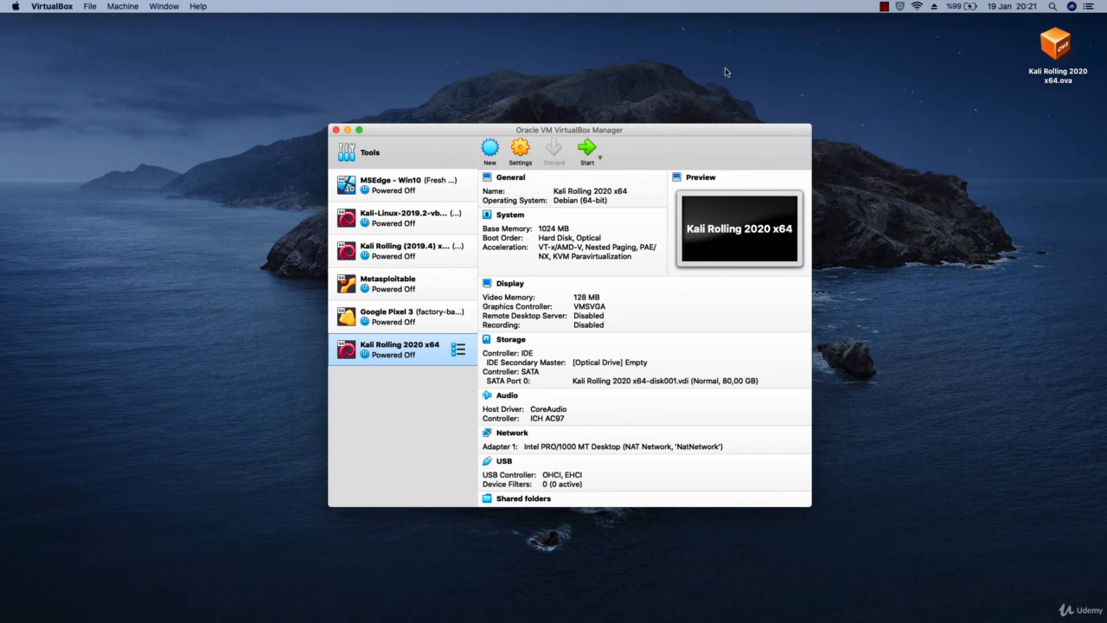
left_click(600, 159)
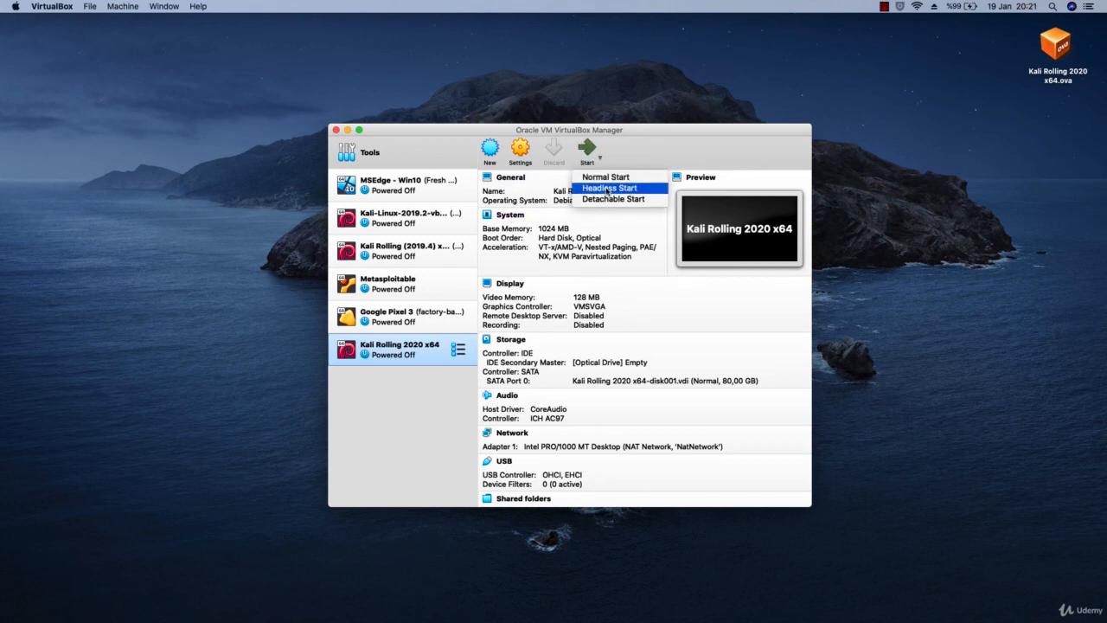
left_click(606, 189)
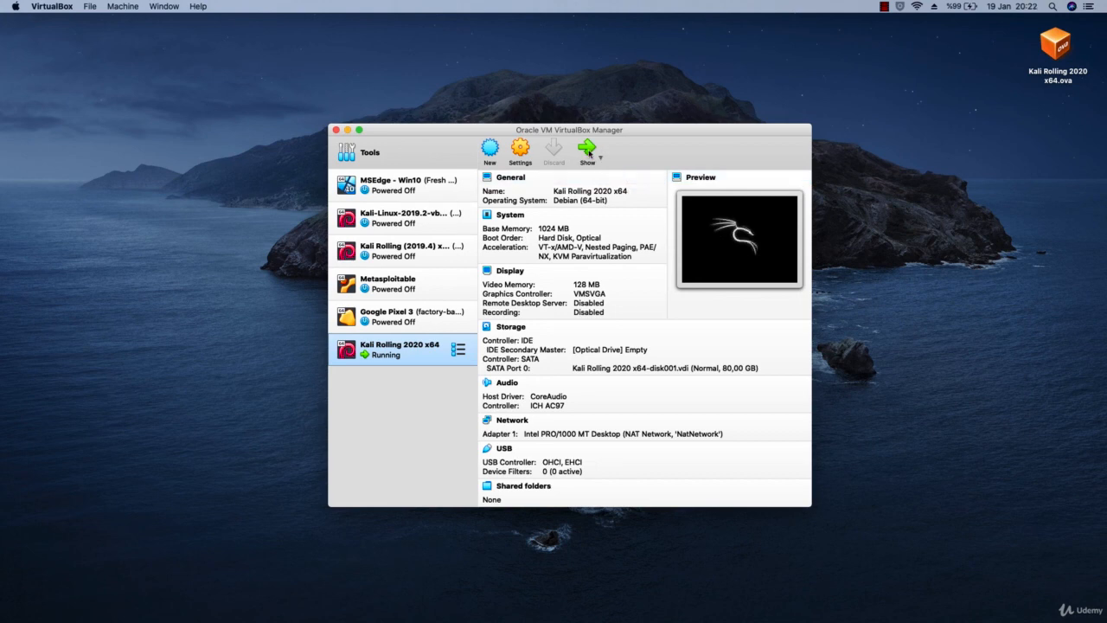
left_click(588, 151)
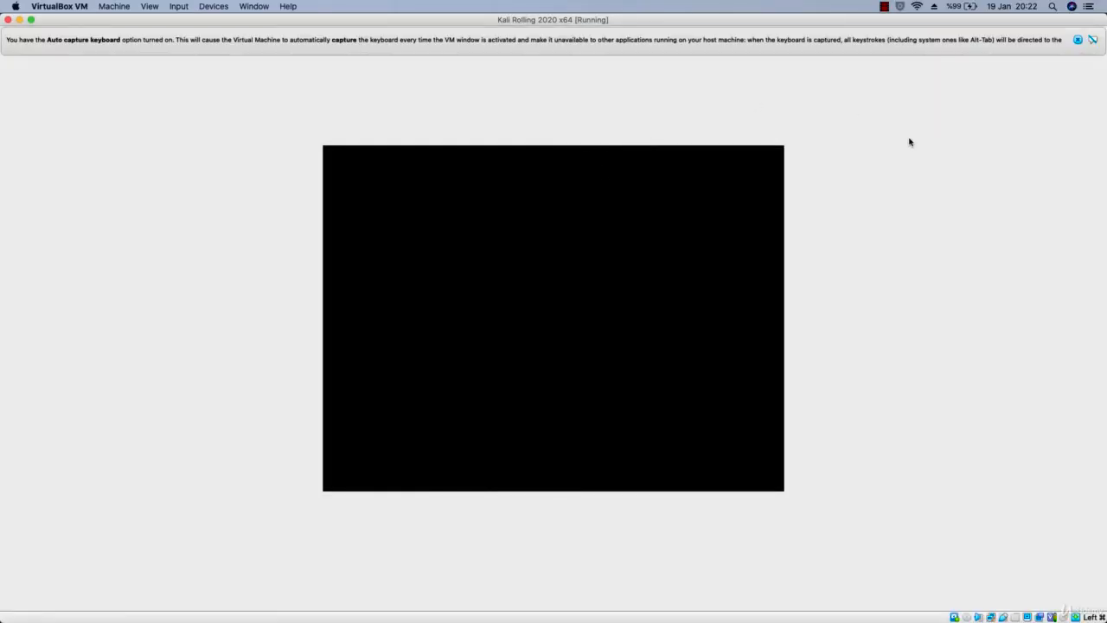
left_click(1078, 40)
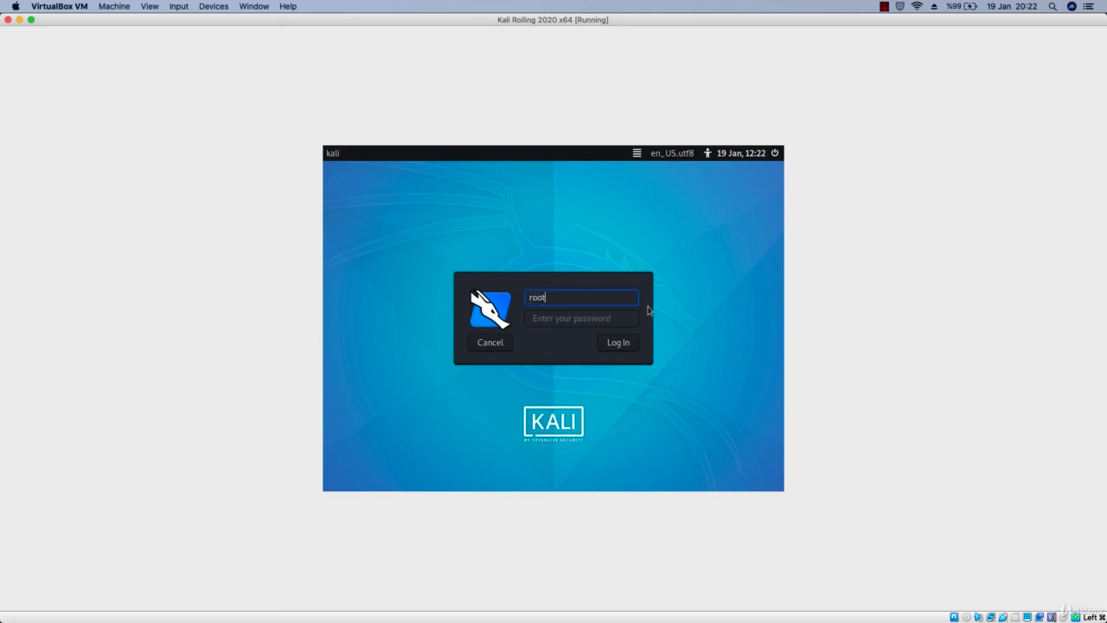
- Enter the account password for the root user and log in to the Kali desktop
key("Tab")
type("t")
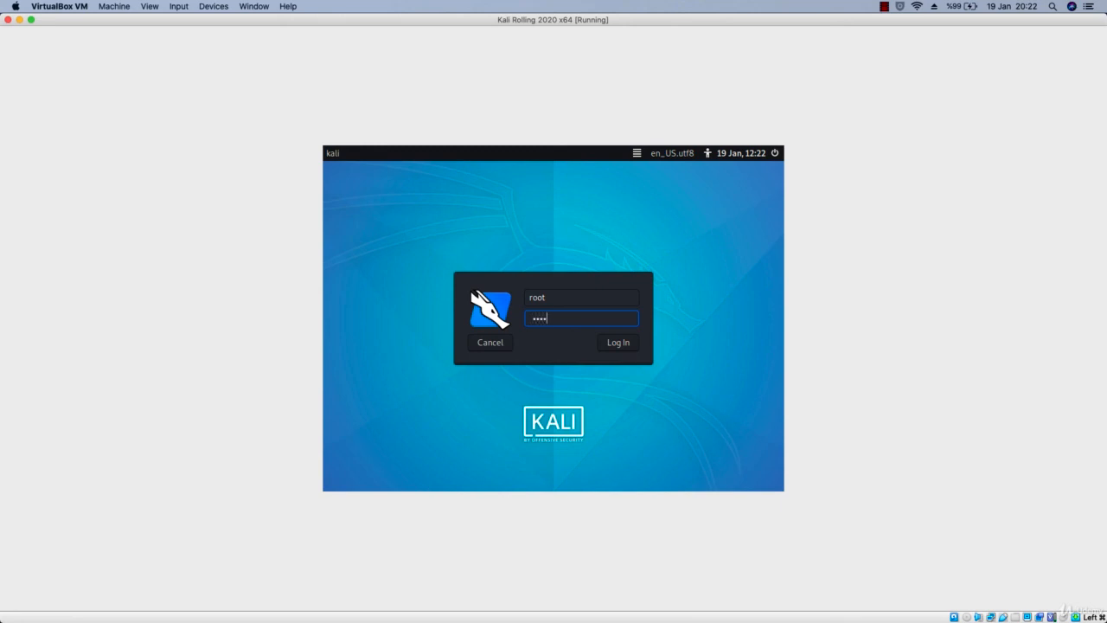
key("Return")
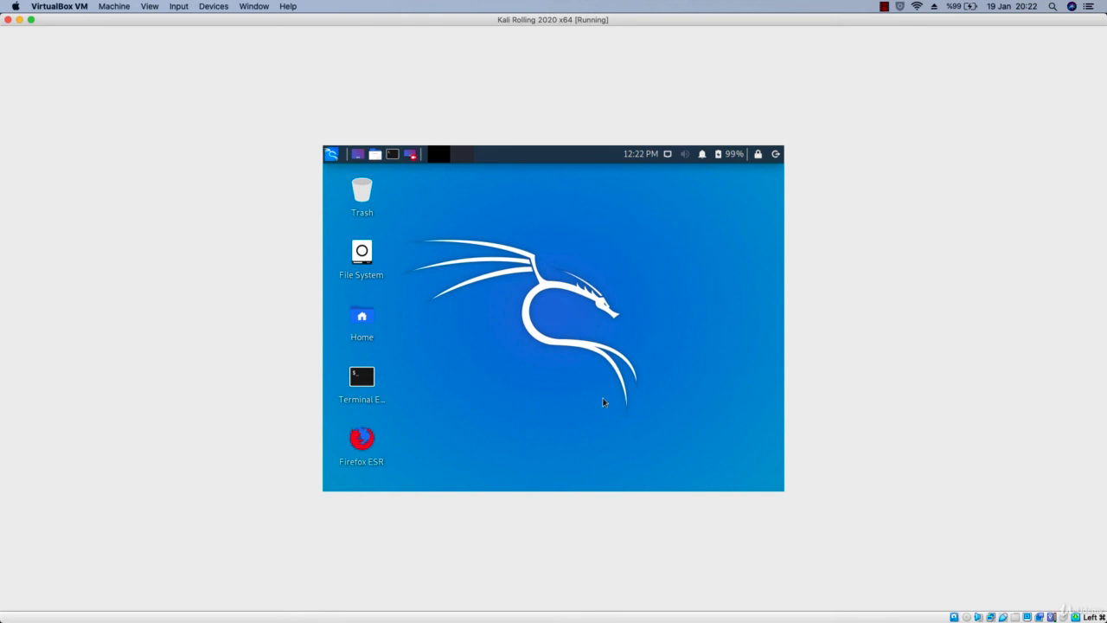
- Close the Kali Rolling 2020 x64 window with the option to power off the machine
left_click(7, 19)
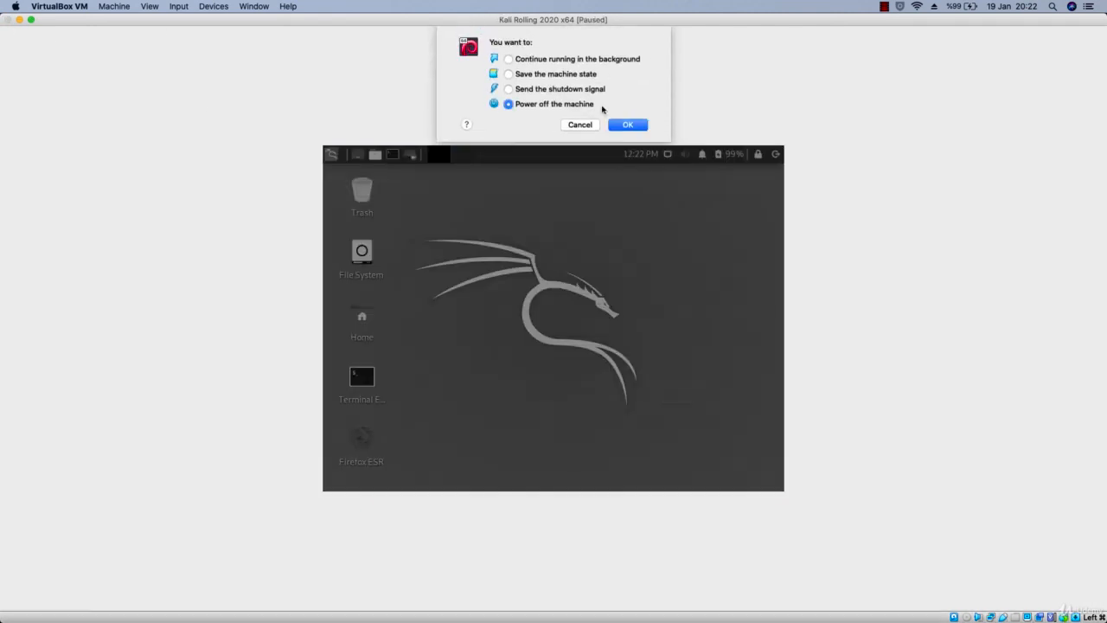
left_click(629, 124)
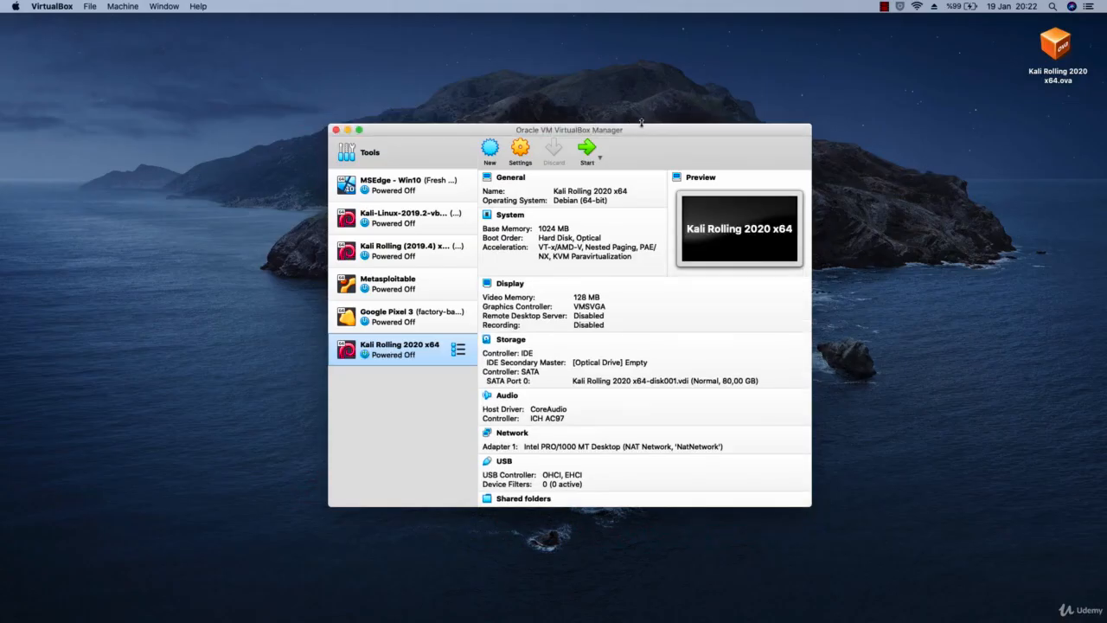
left_click(863, 237)
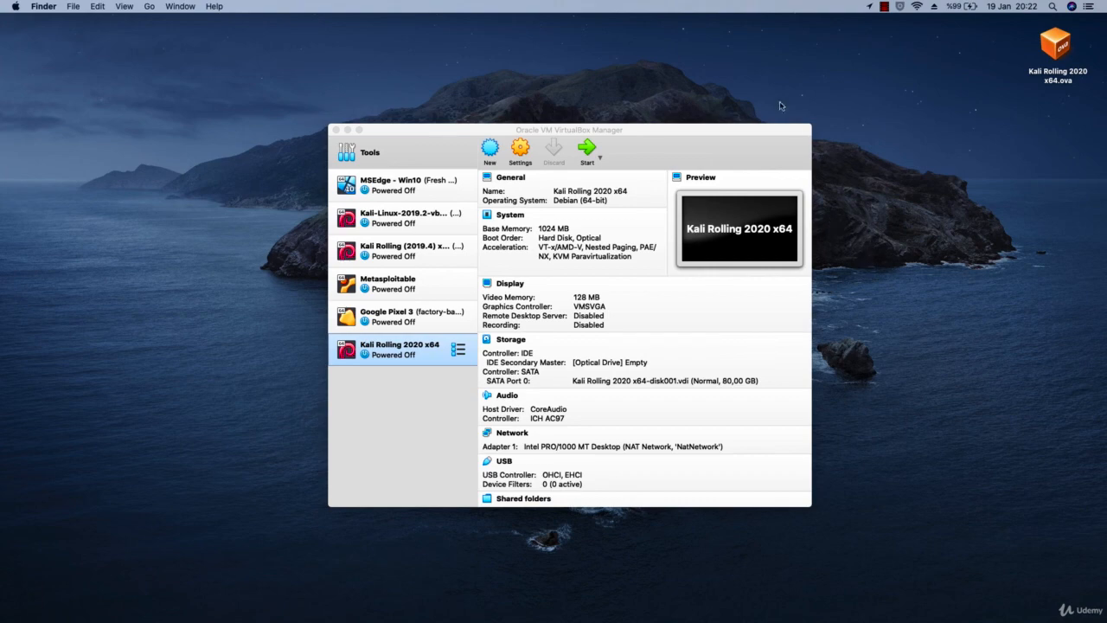
left_click(690, 135)
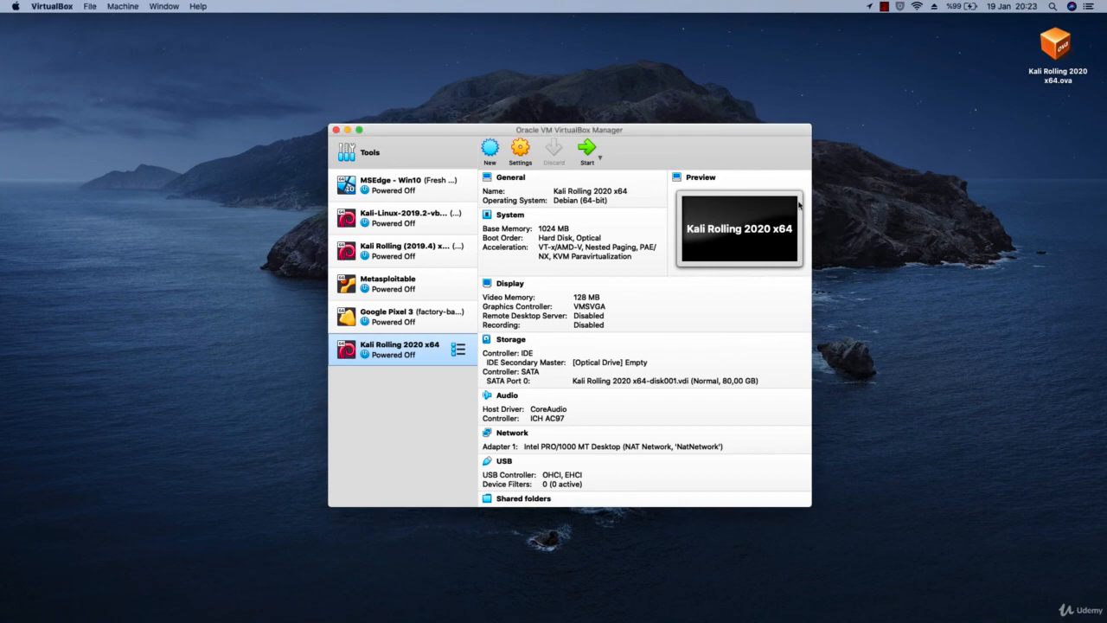